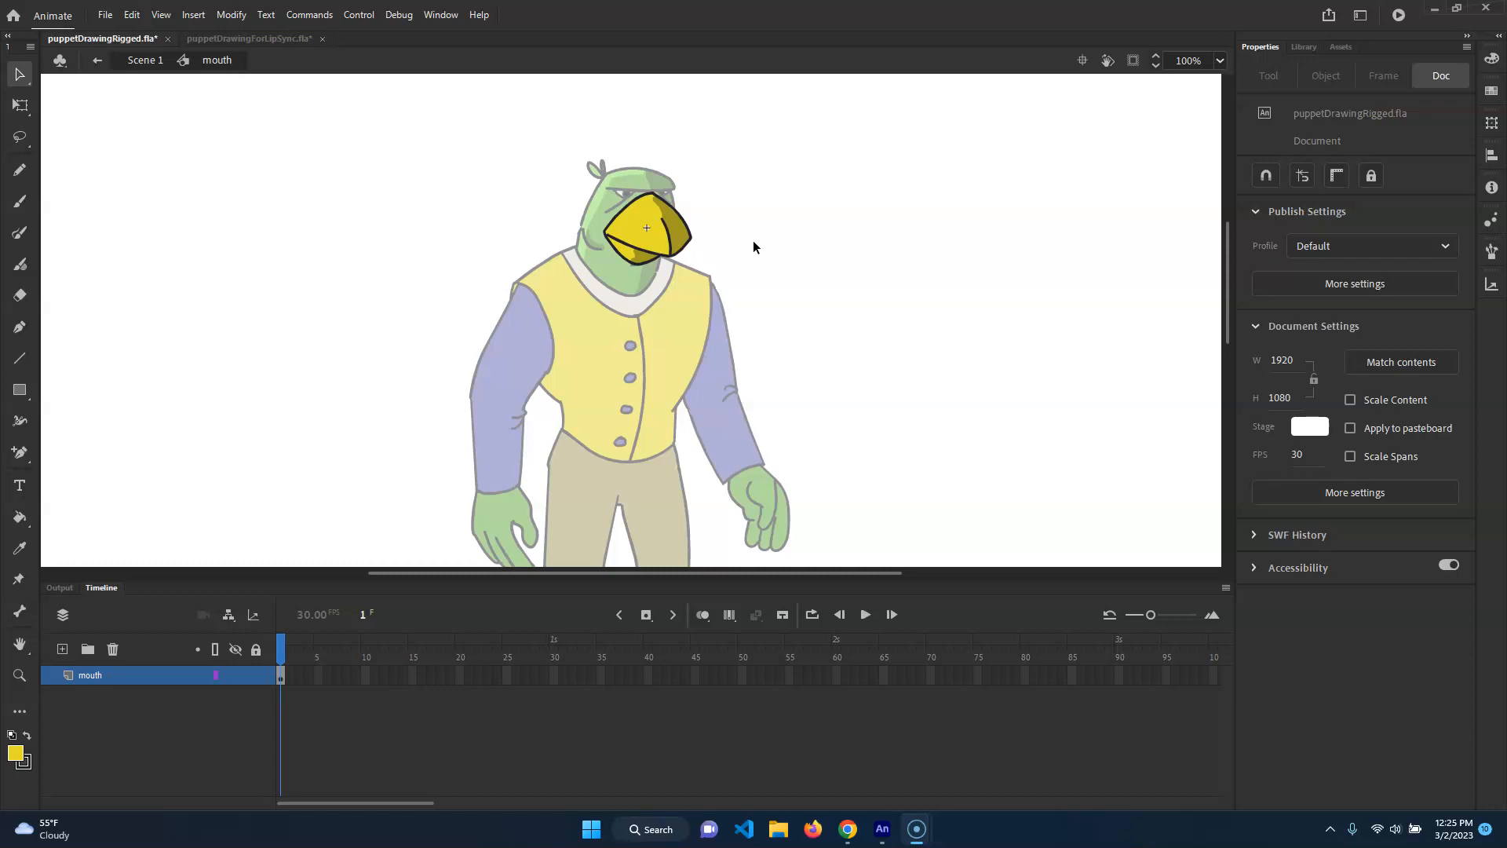
# - Examine the beak artwork inside the mouth symbol and return to Scene 1
pyautogui.click(723, 205)
pyautogui.moveTo(800, 148); pyautogui.dragTo(539, 340)
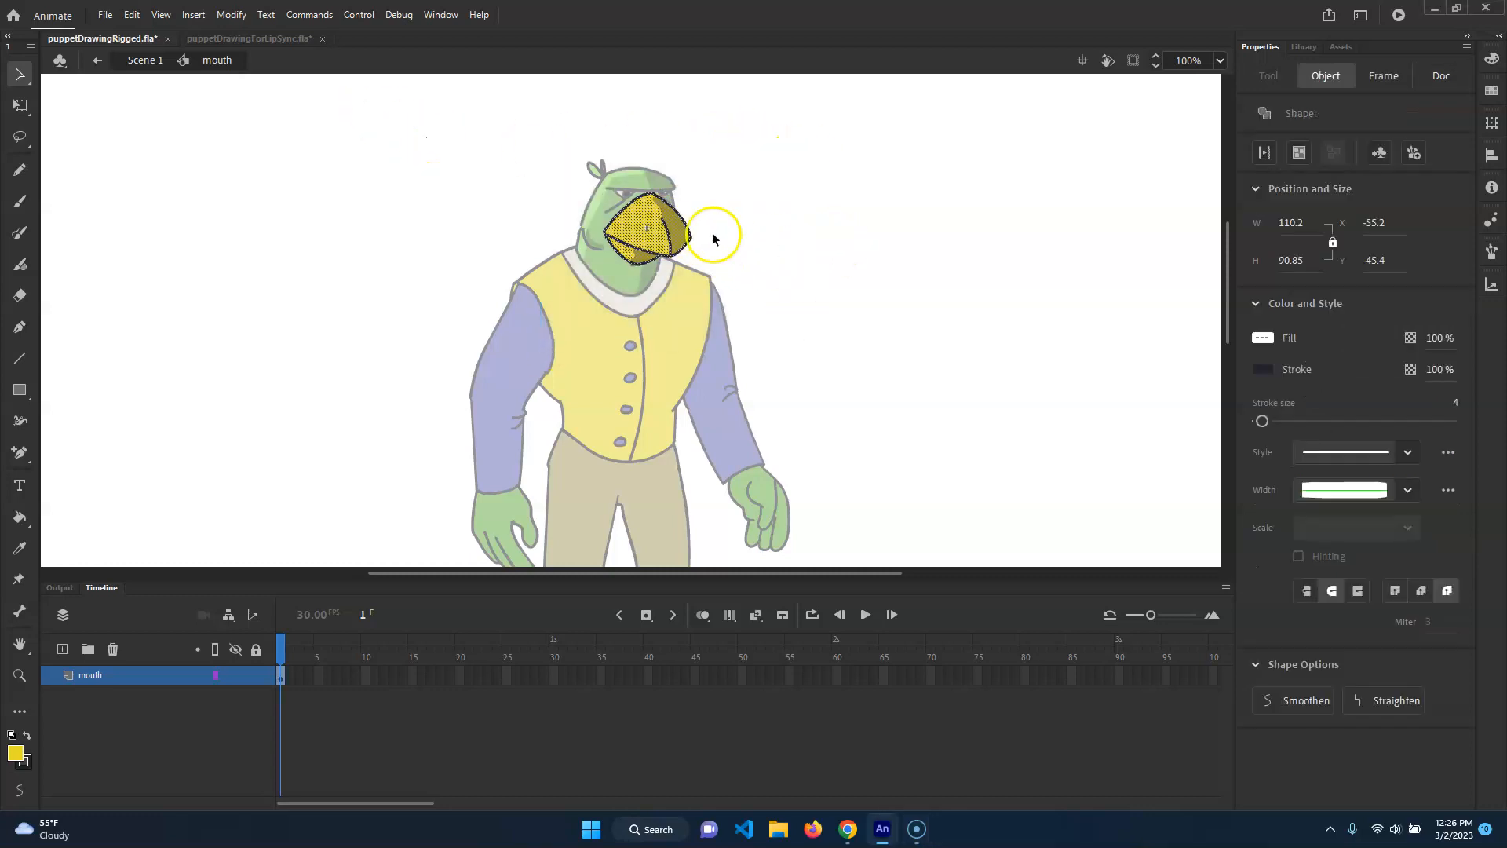
pyautogui.click(769, 230)
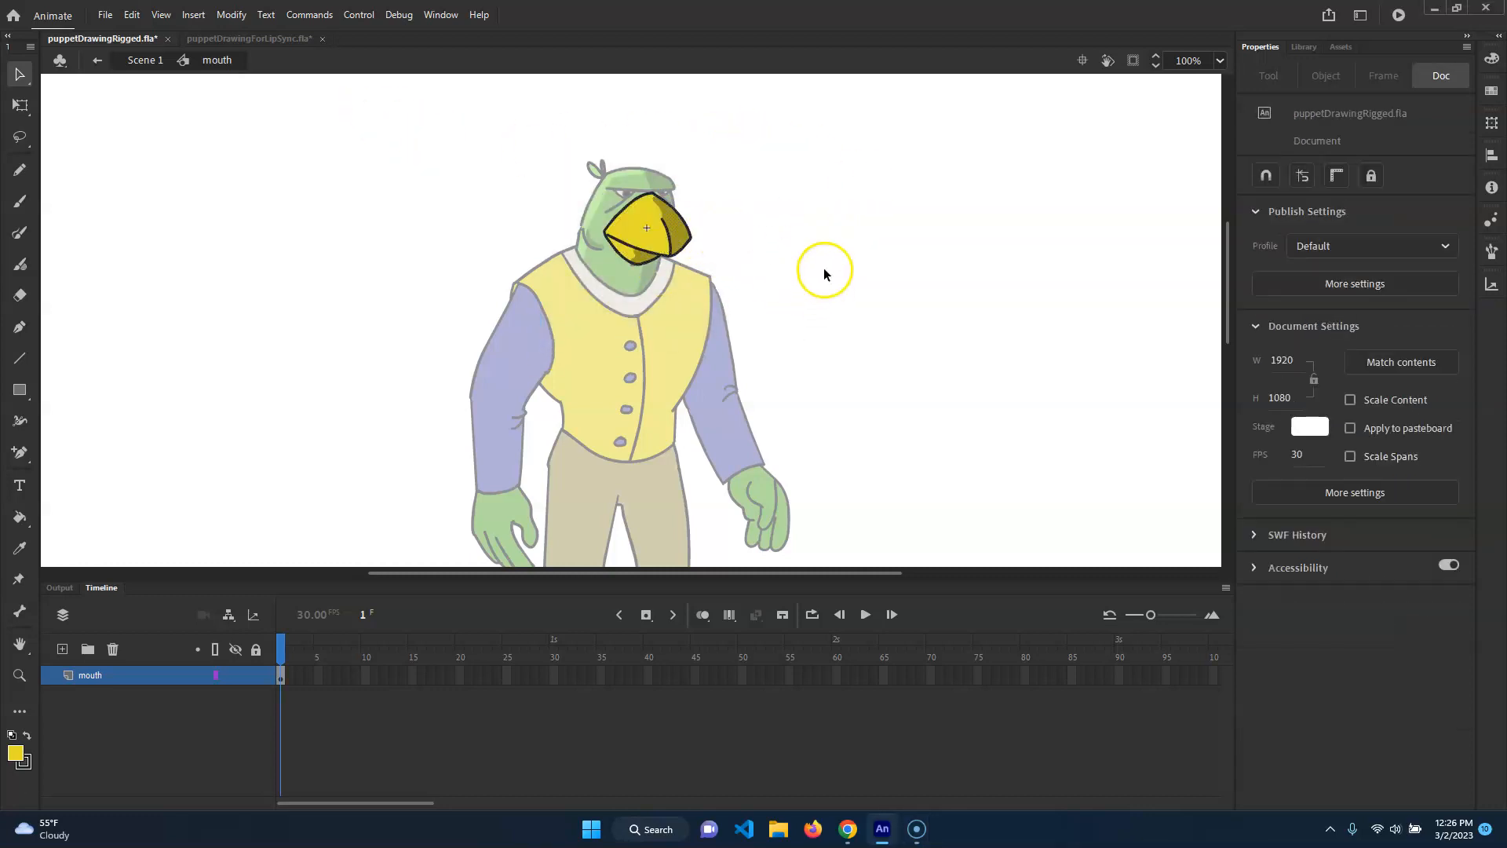
pyautogui.click(146, 60)
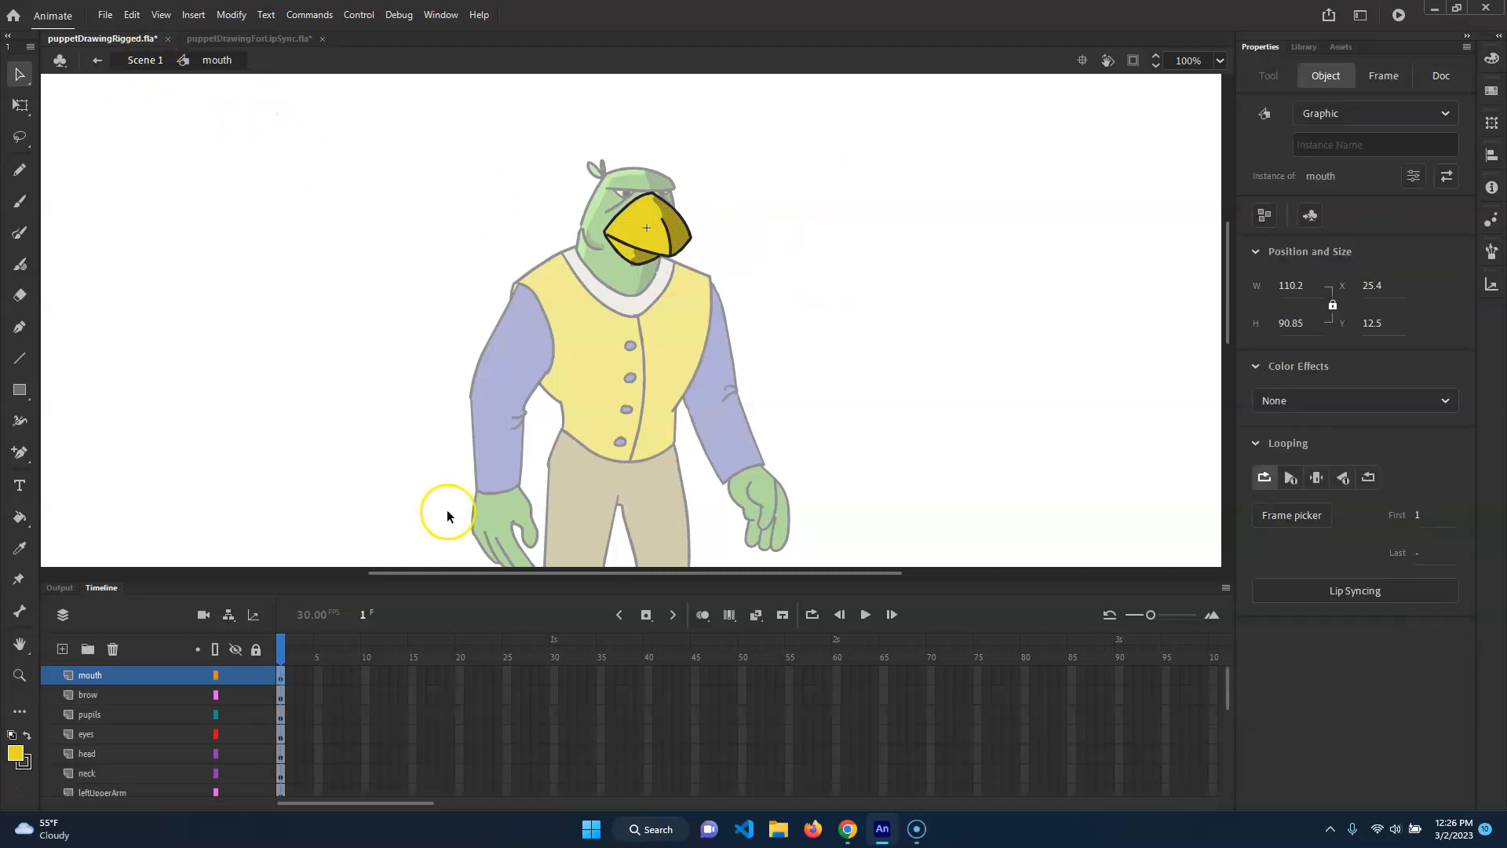
pyautogui.doubleClick(676, 237)
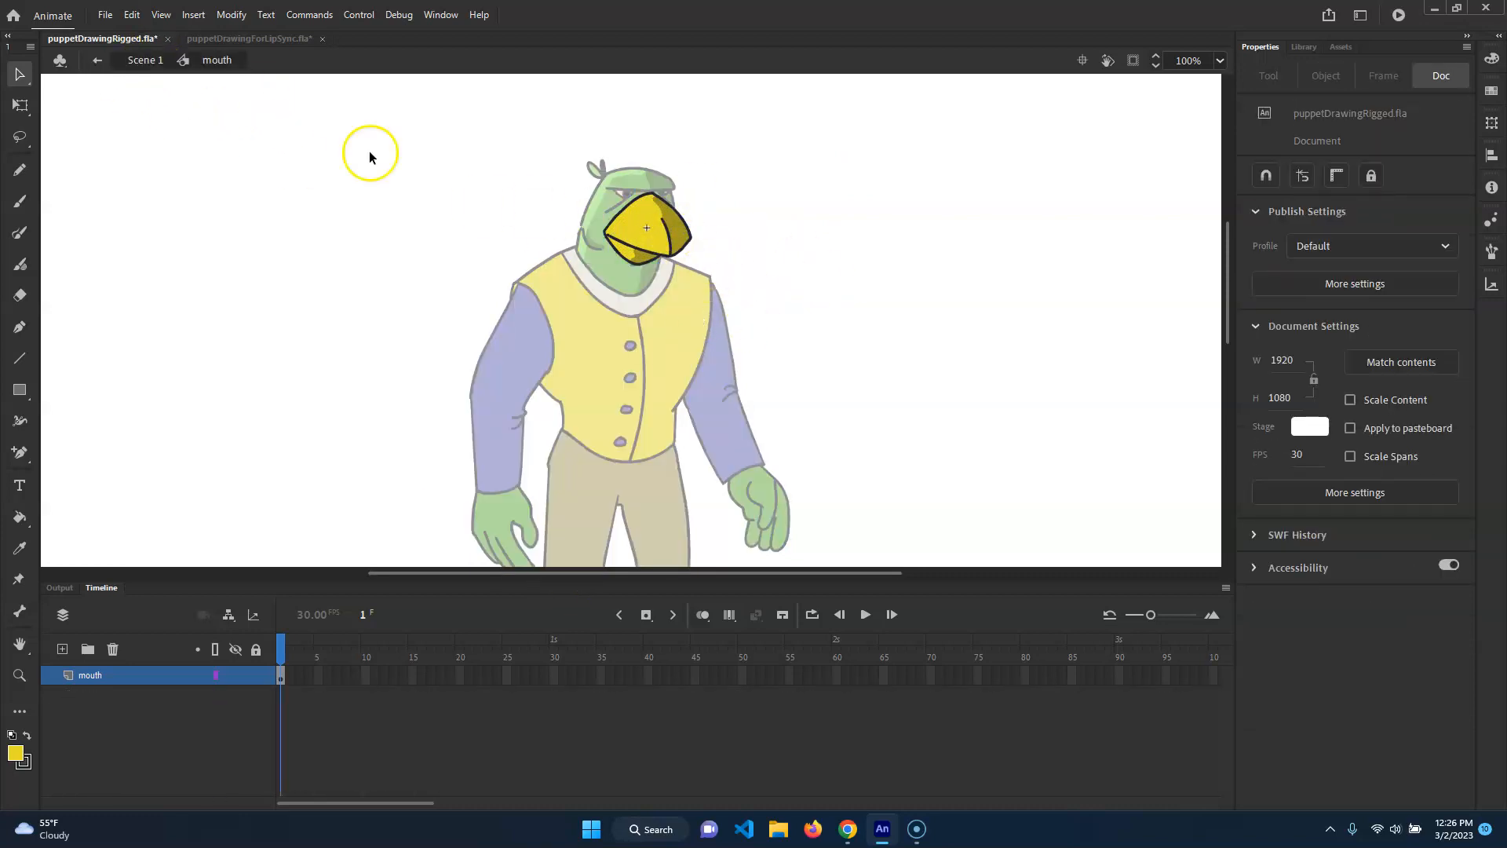
pyautogui.click(146, 68)
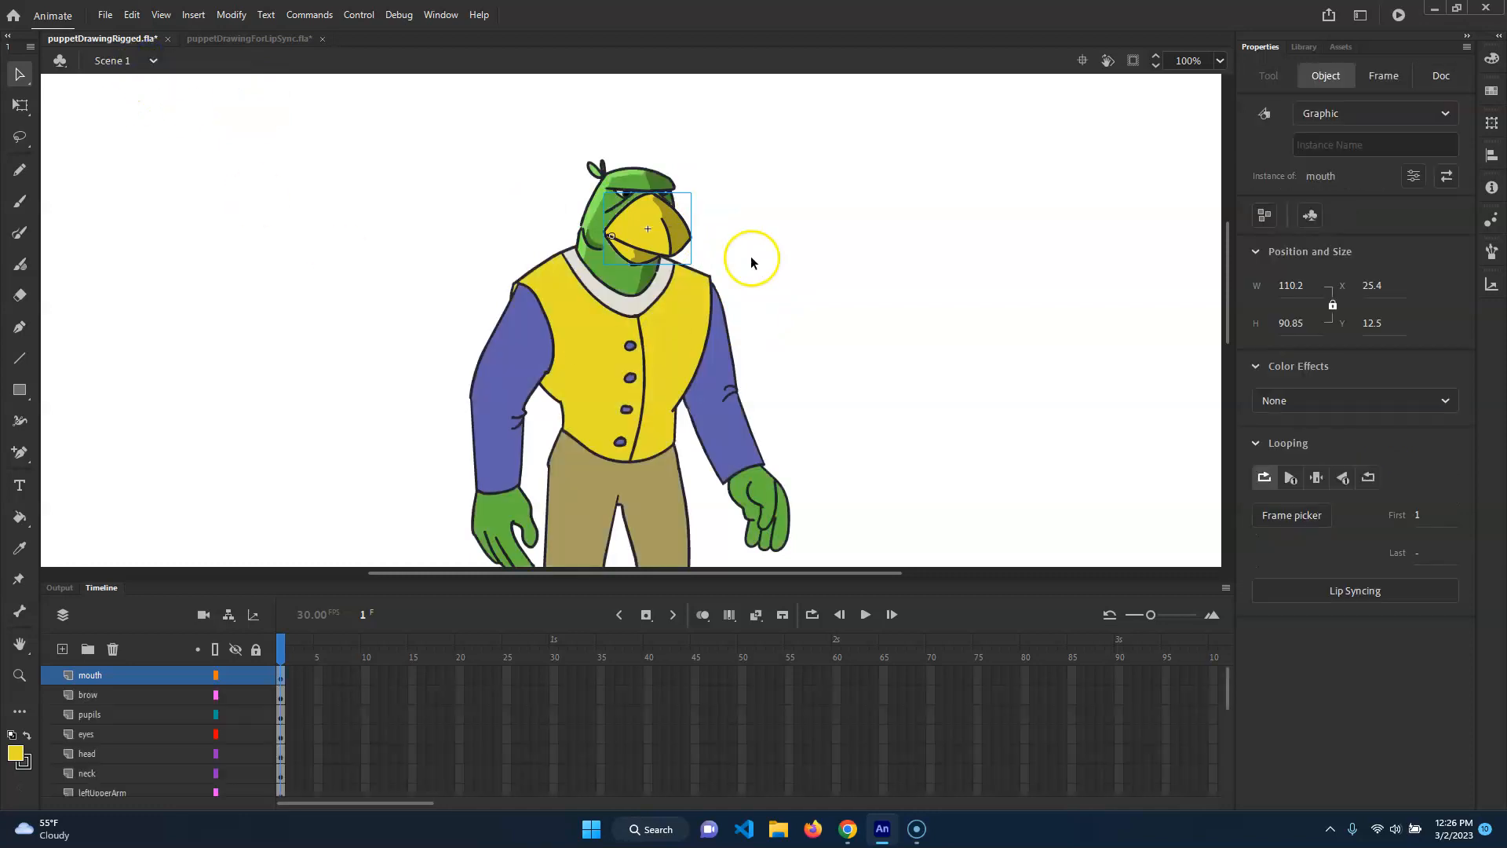
# - Review the mouth instance's single-frame and loop playback options and its Frame Picker, leaving looping set to loop
pyautogui.click(675, 221)
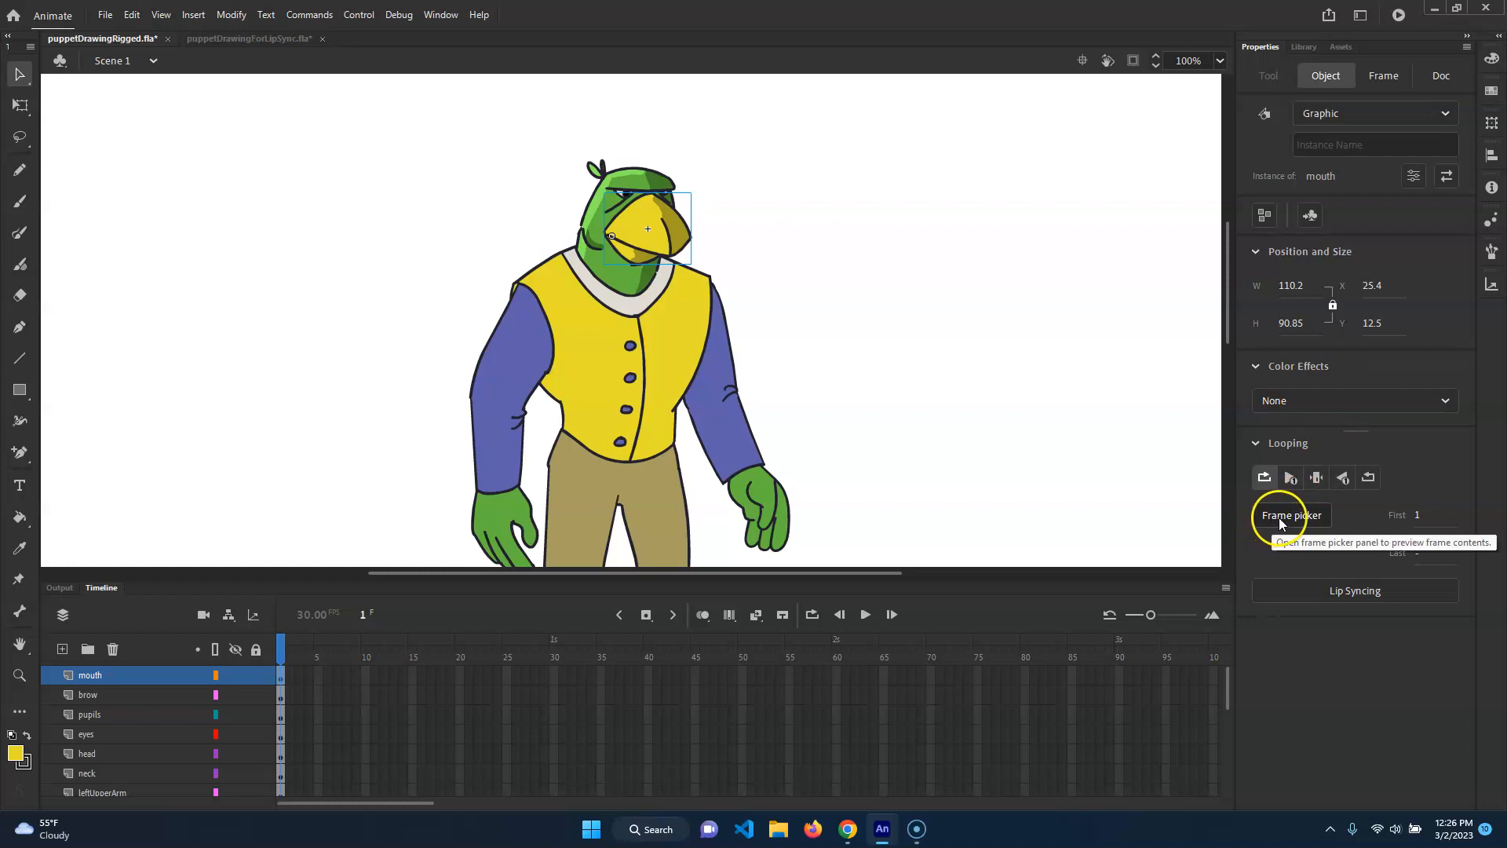
pyautogui.click(1316, 477)
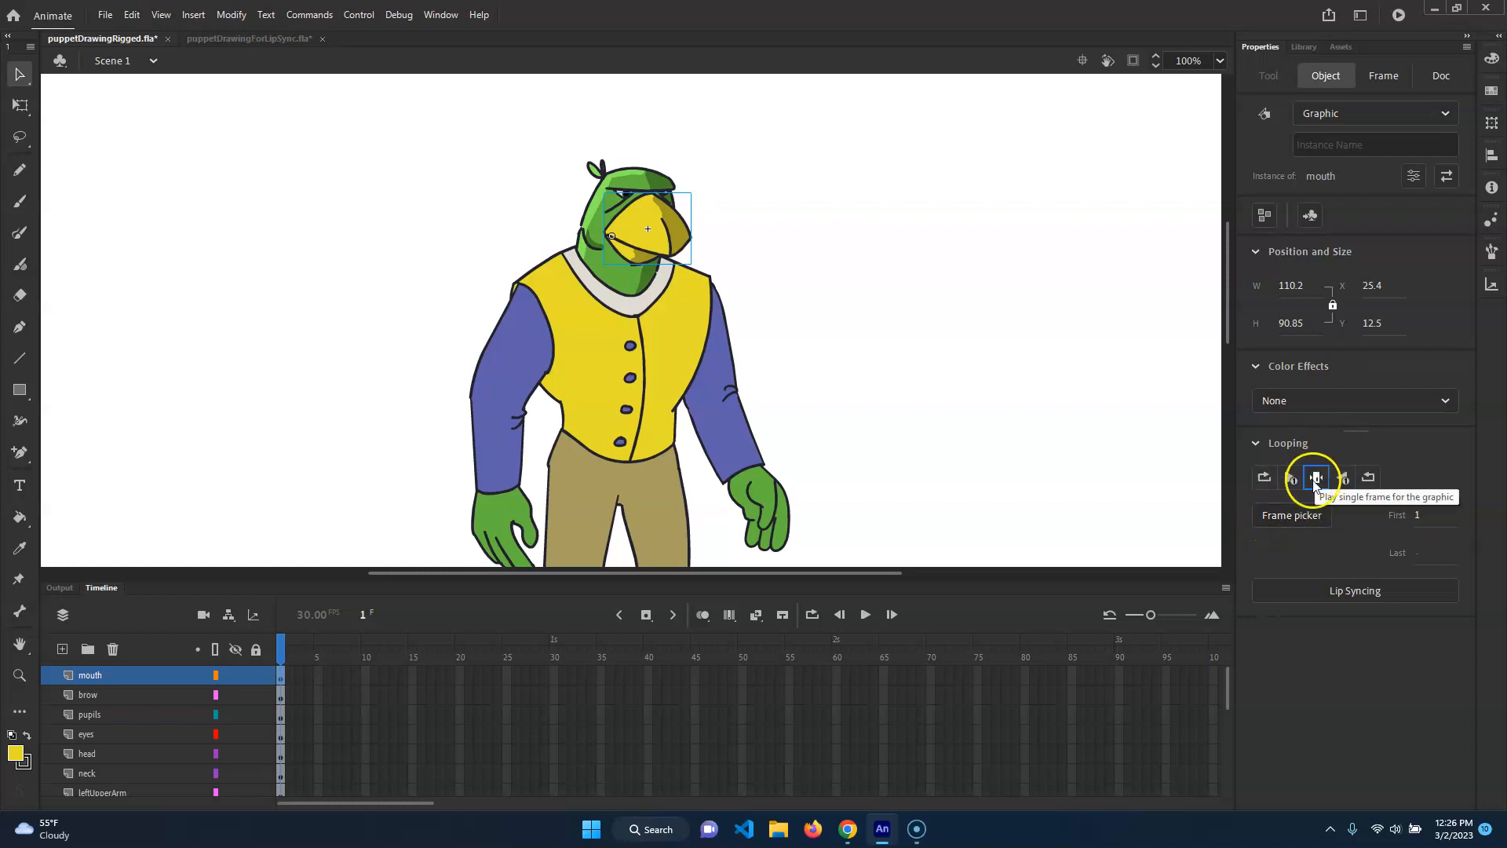
pyautogui.click(1264, 477)
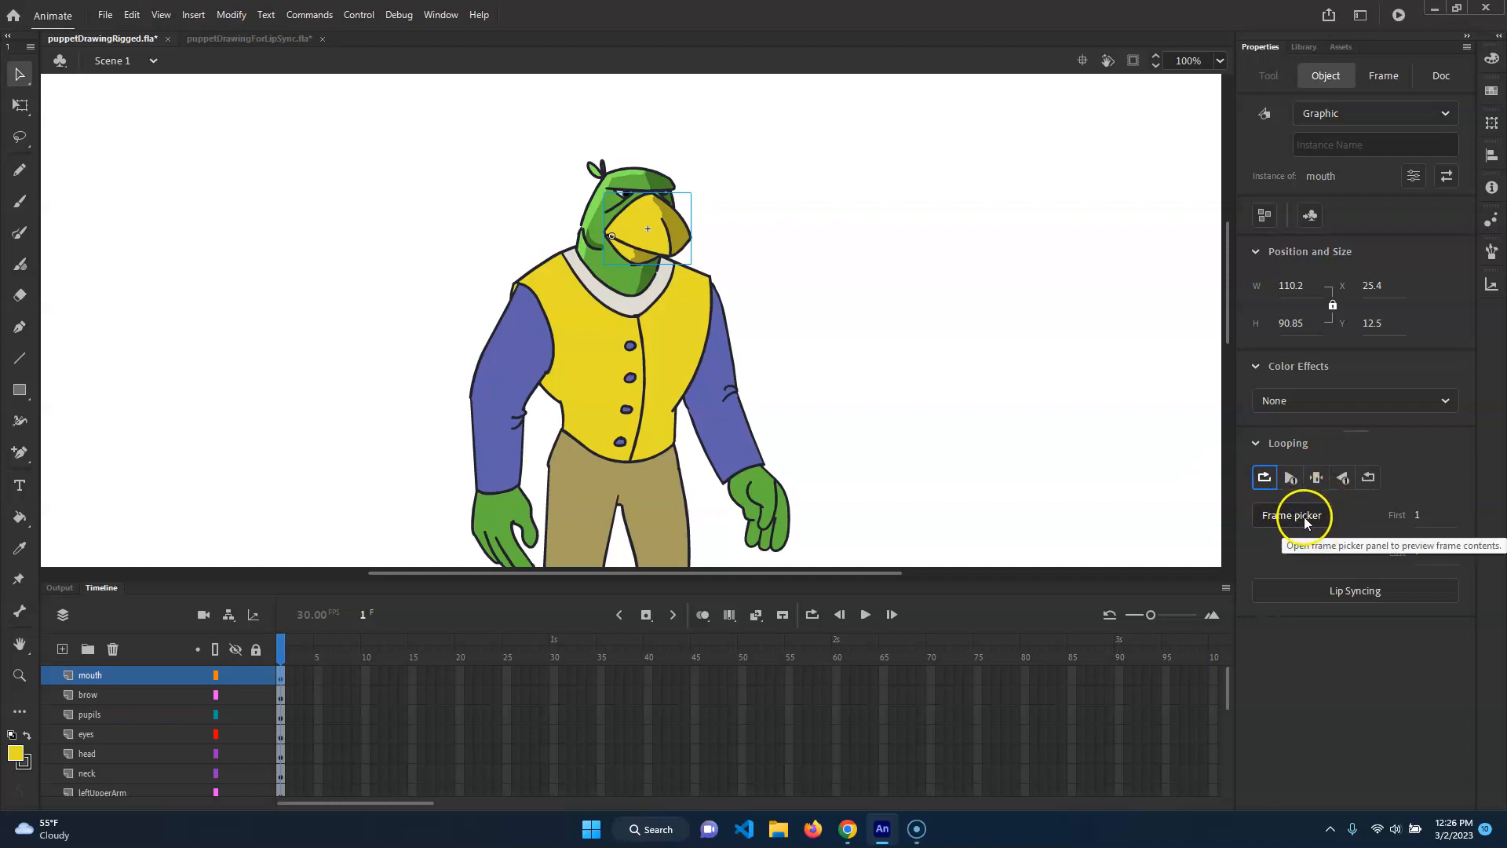
pyautogui.click(1304, 517)
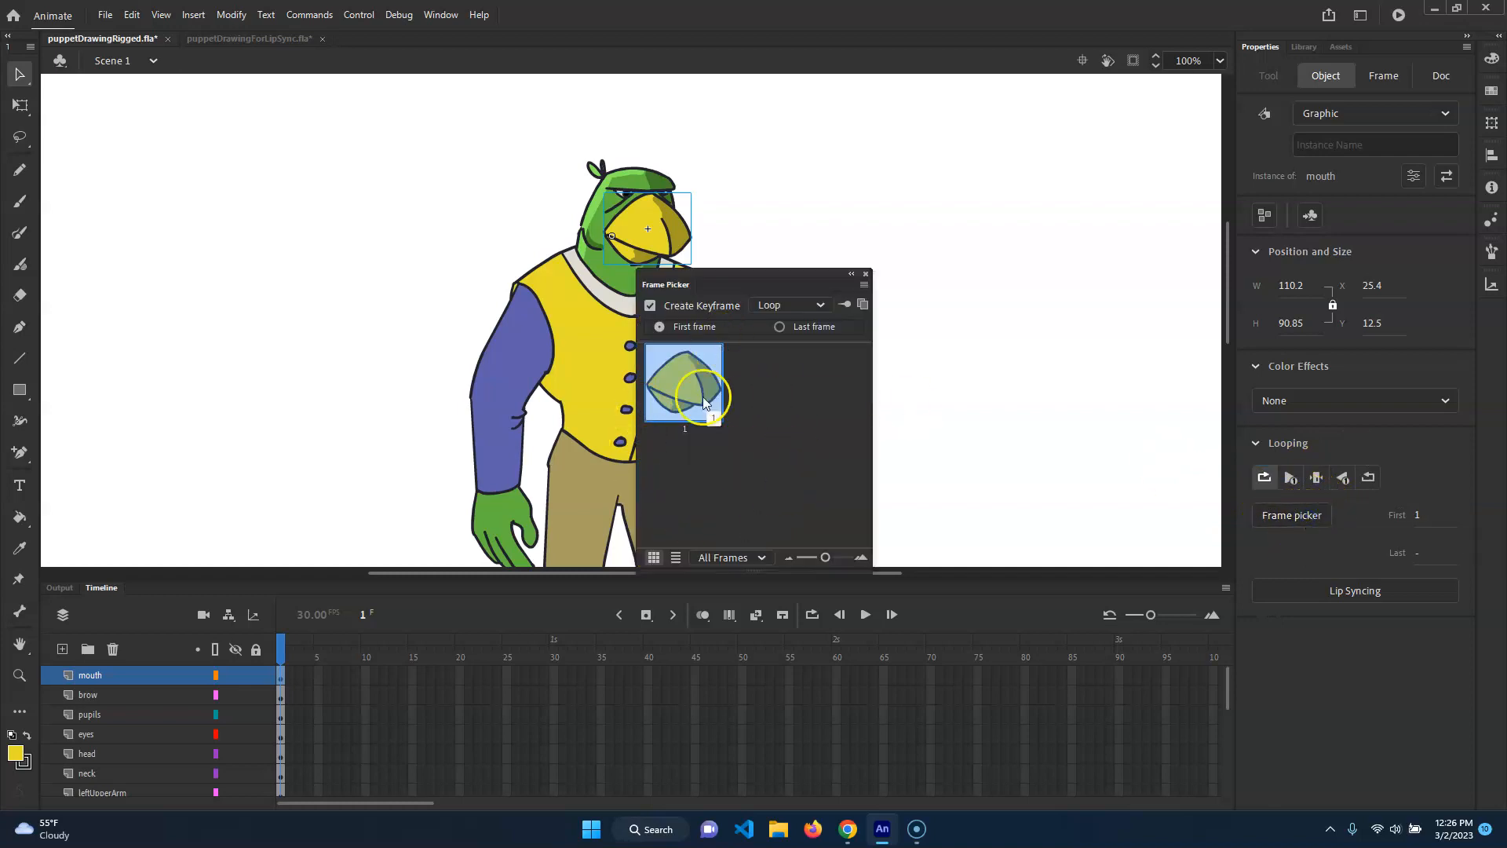
pyautogui.click(865, 274)
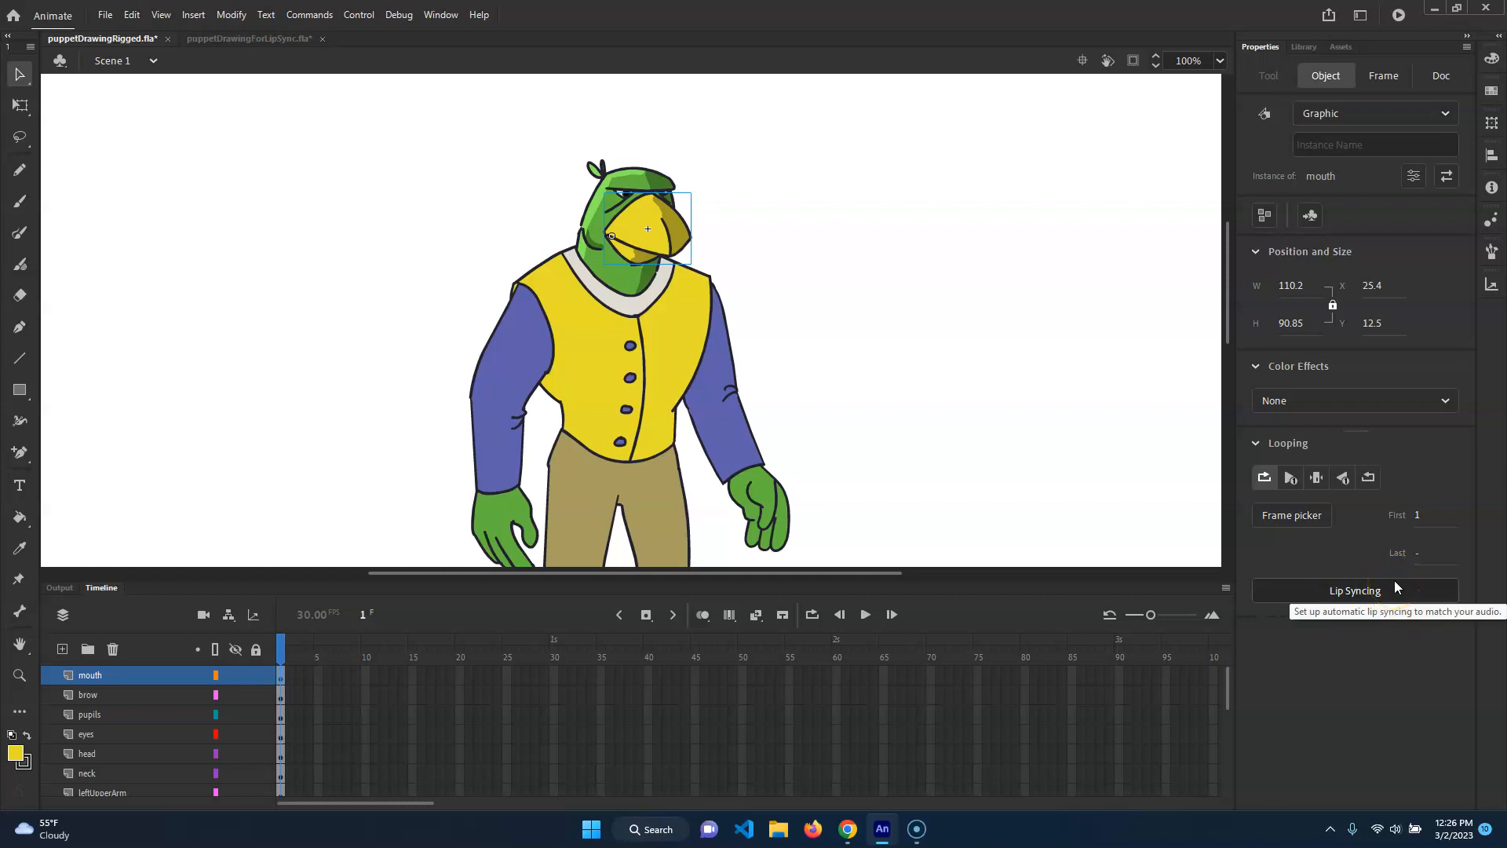
# - Examine the viseme slots and audio-layer setting in the mouth's Lip Syncing setup, and close it without applying
pyautogui.click(1355, 595)
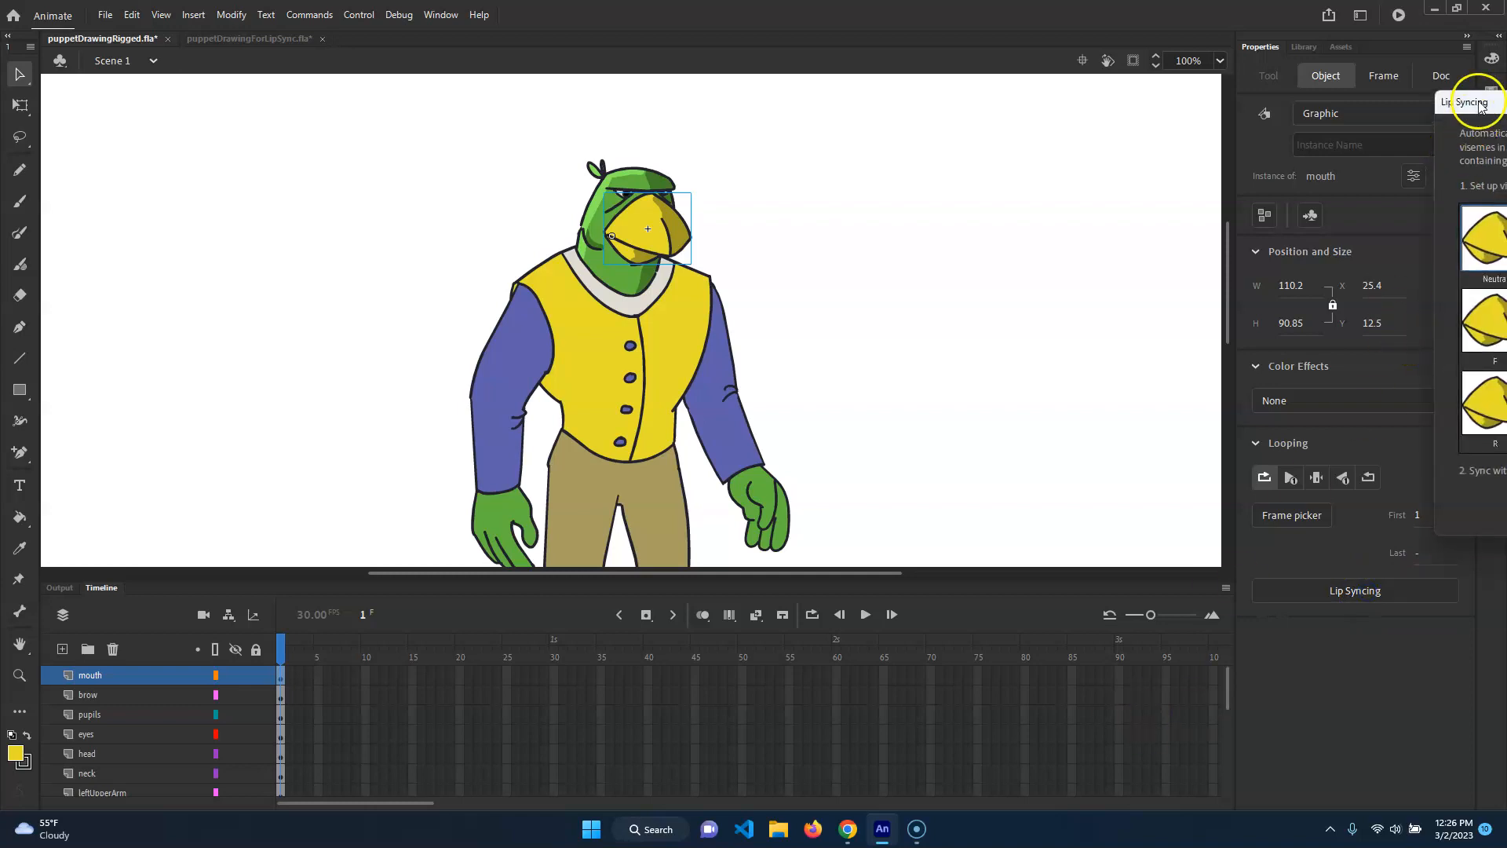
pyautogui.moveTo(1474, 102); pyautogui.dragTo(677, 119)
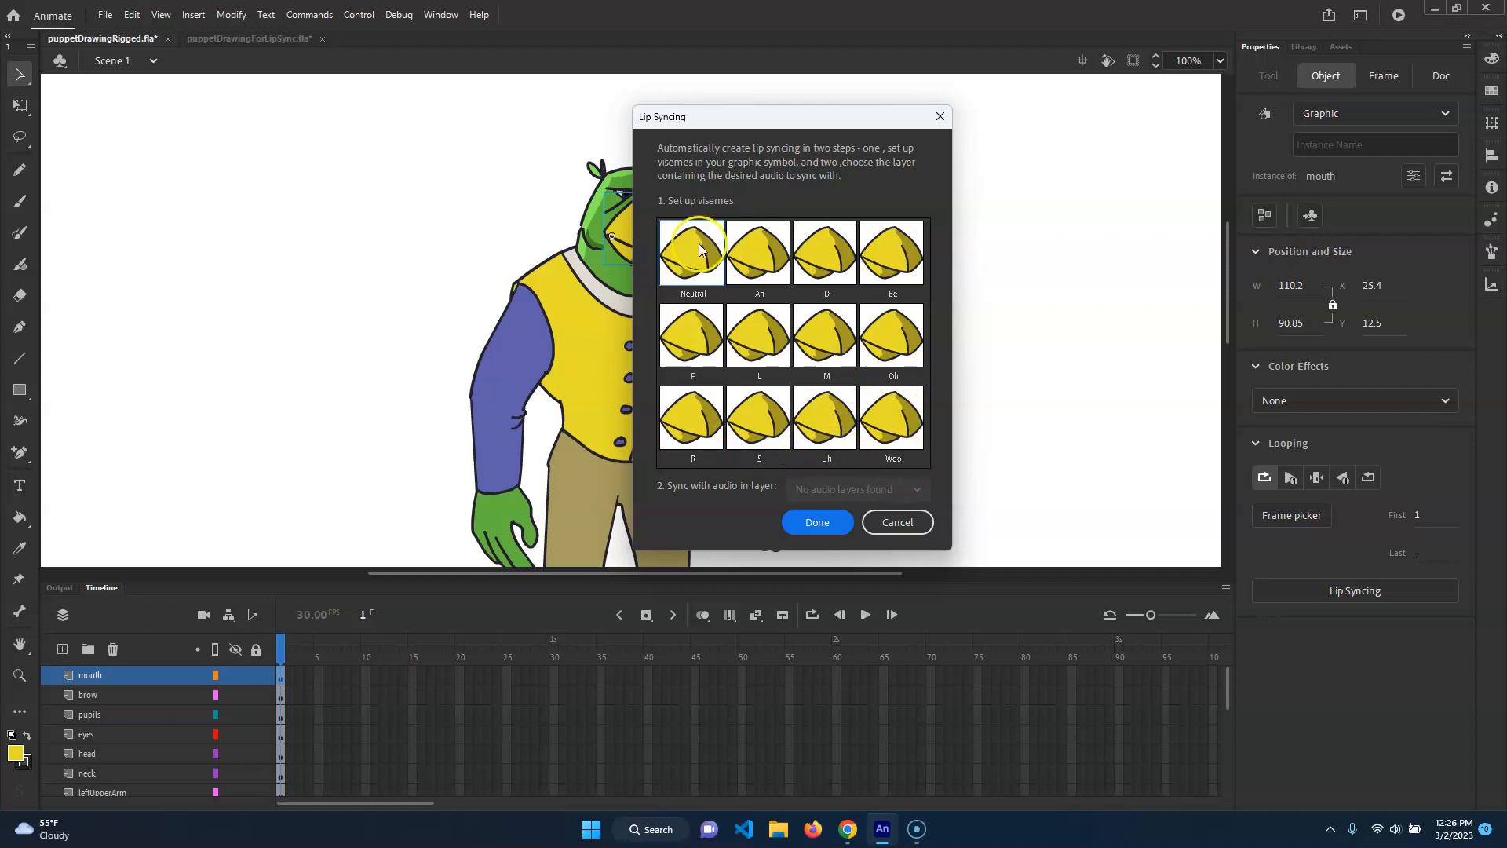
pyautogui.click(897, 482)
pyautogui.click(893, 524)
pyautogui.click(684, 255)
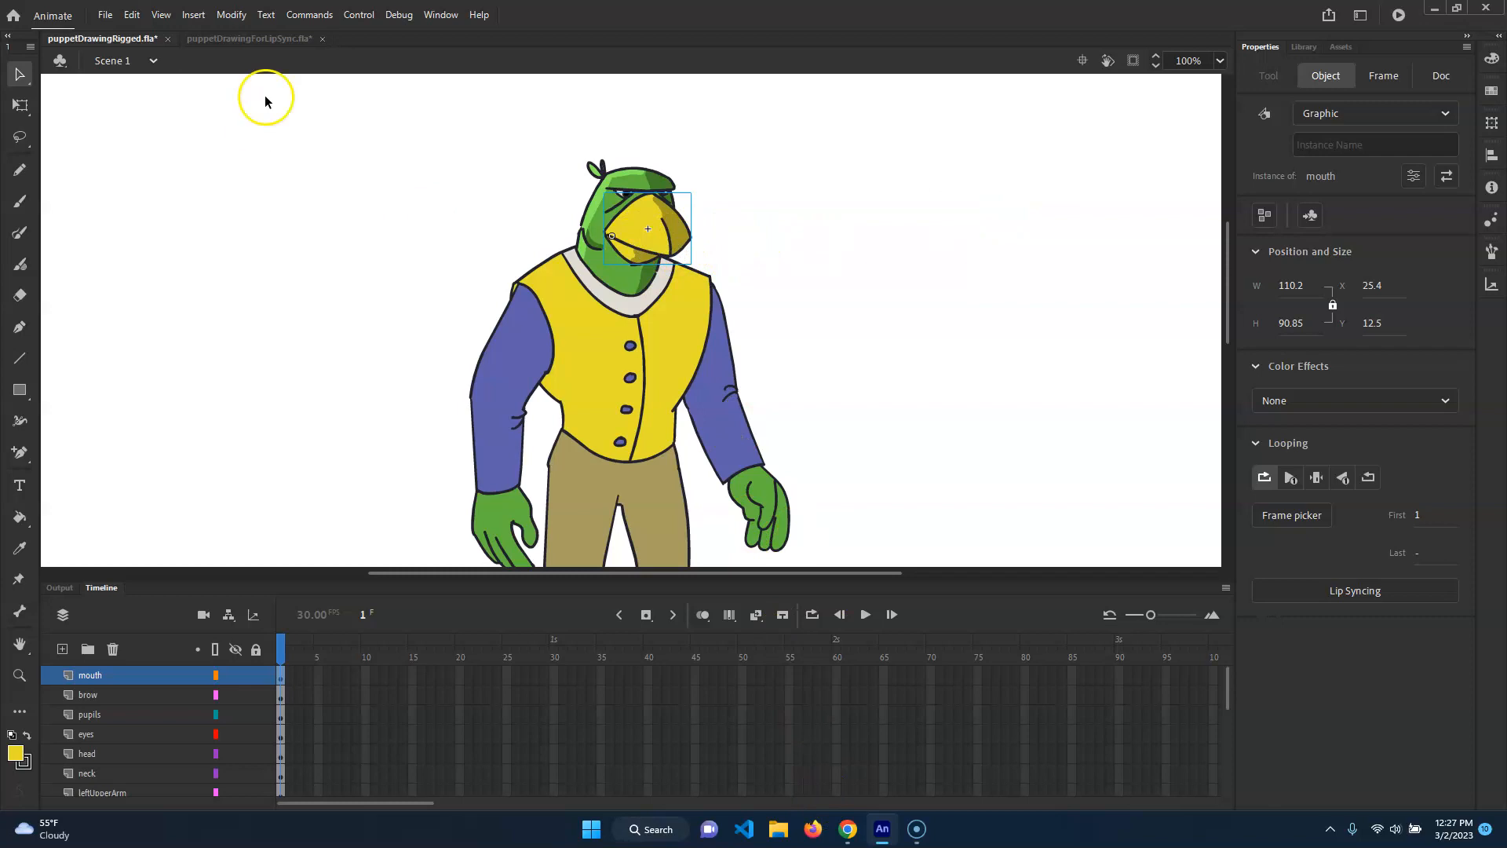
pyautogui.click(1347, 583)
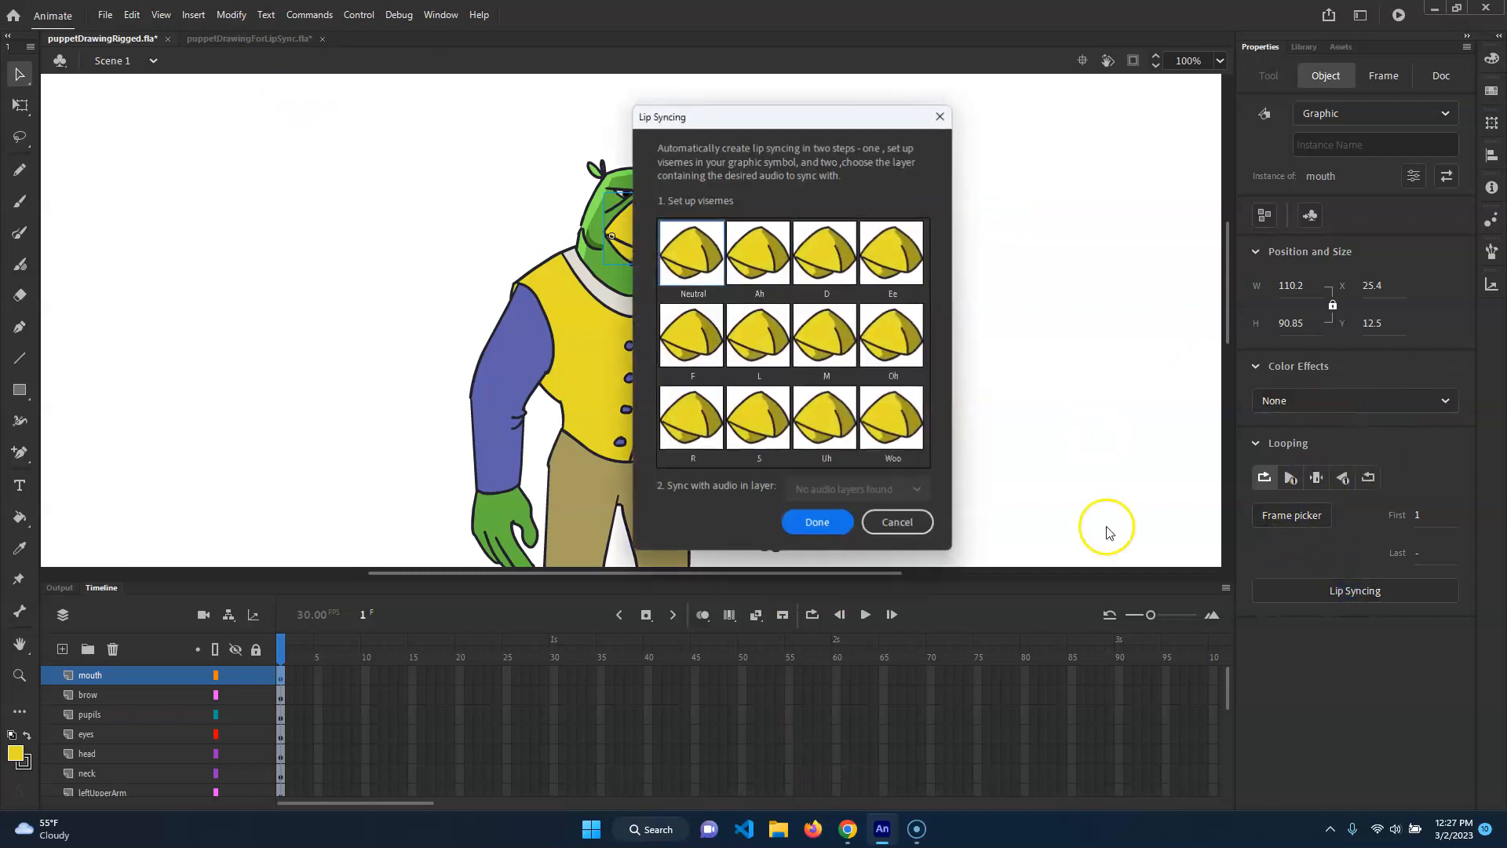
pyautogui.click(898, 518)
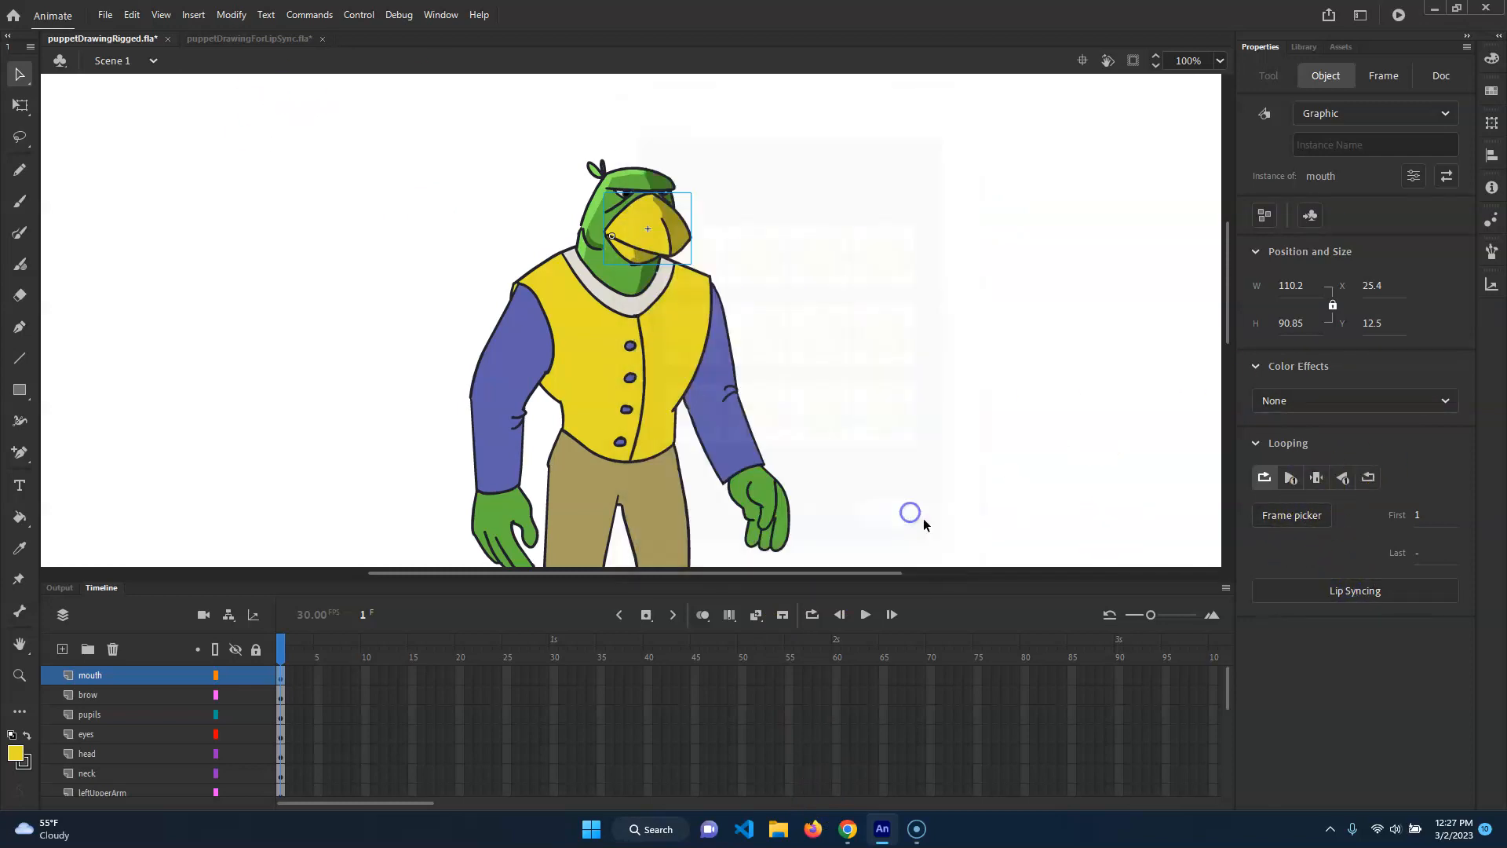
# - Inside the mouth symbol, add a blank keyframe at frame 2 and turn on onion skinning as a tracing reference
pyautogui.doubleClick(648, 232)
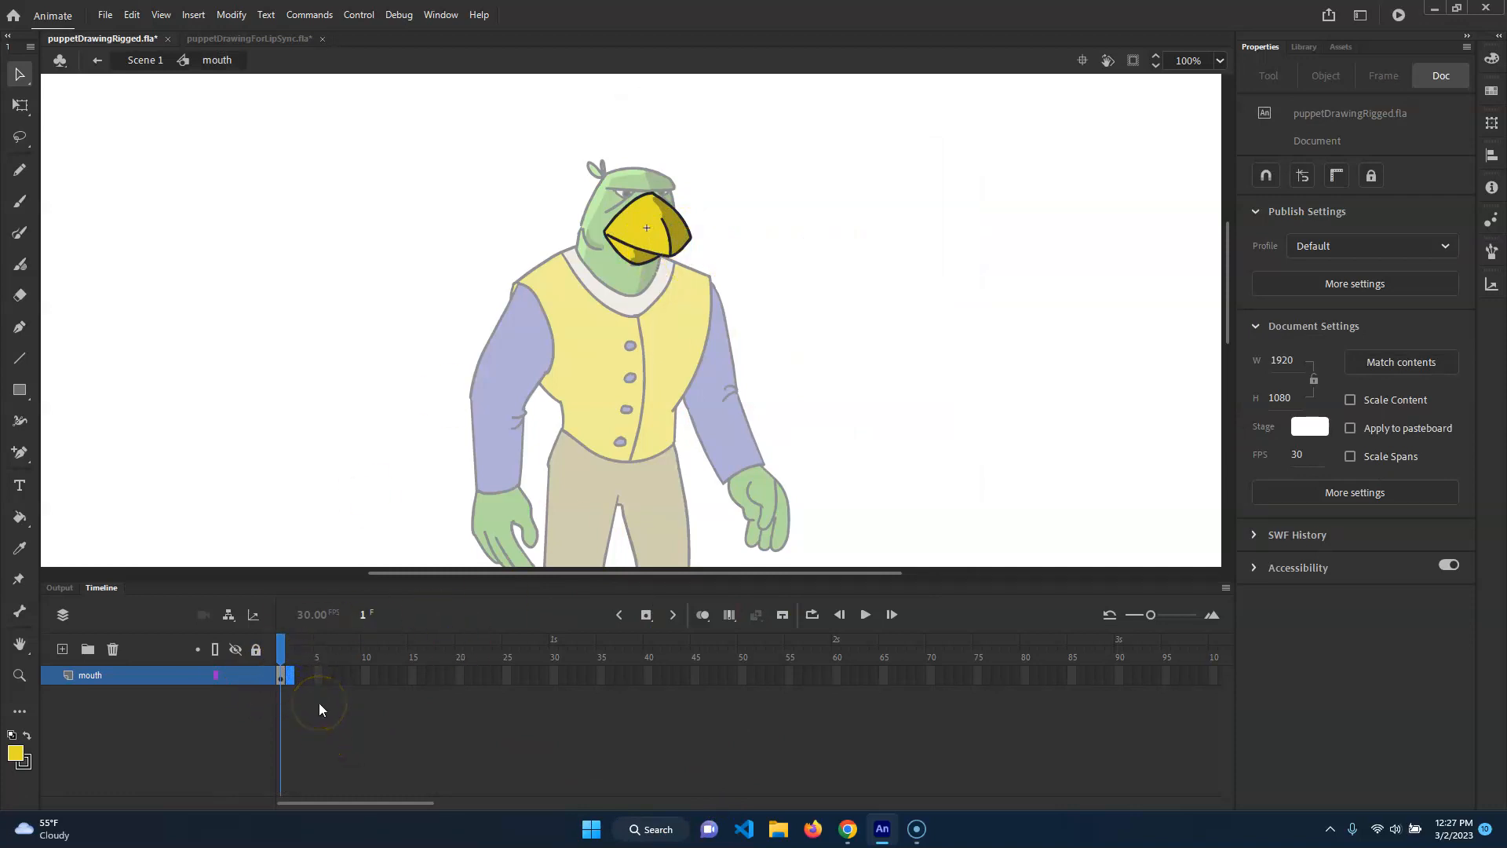
pyautogui.click(289, 675)
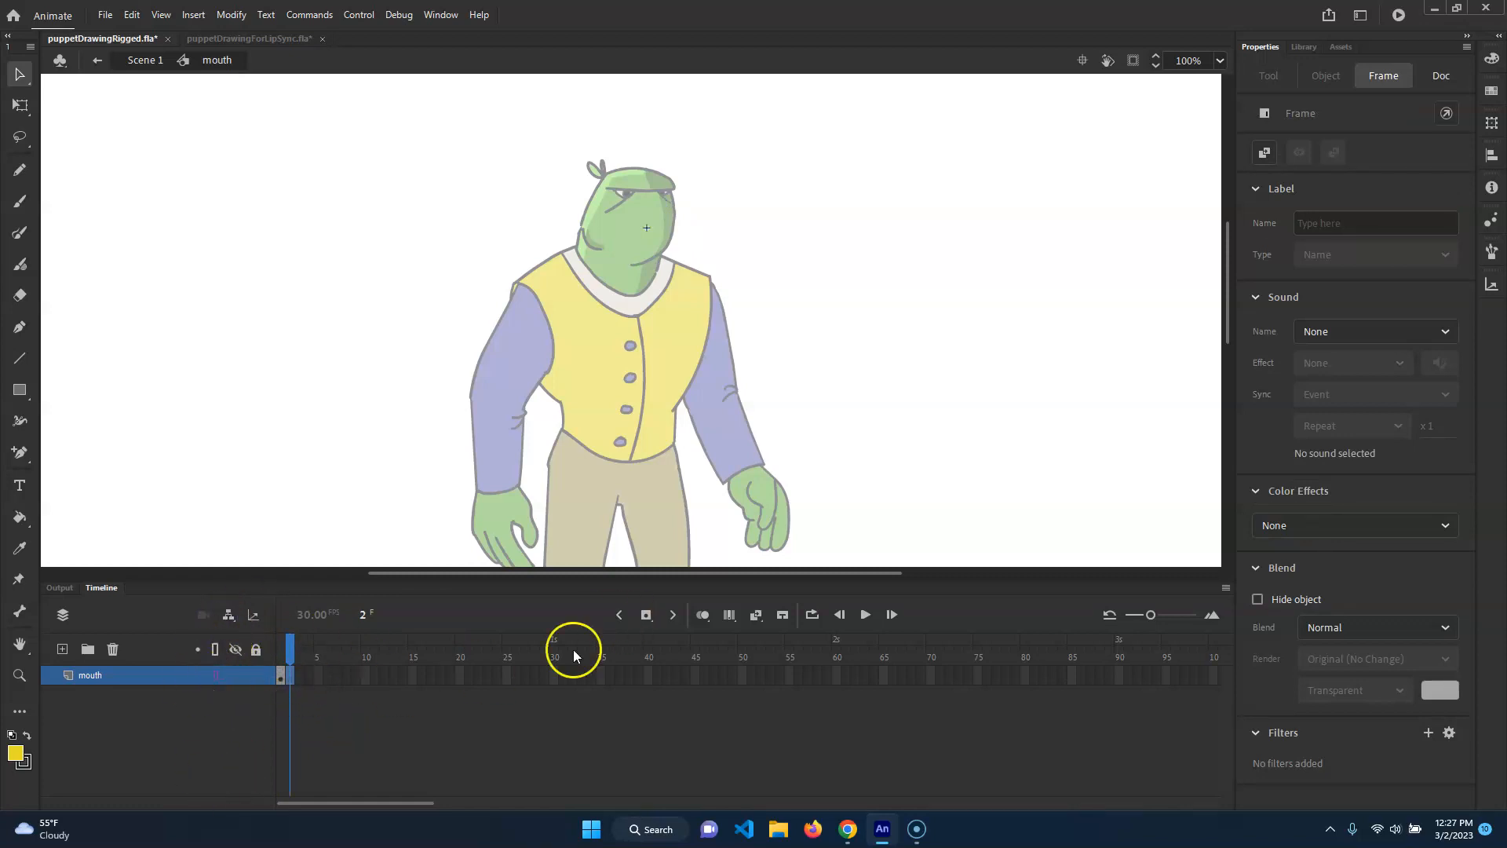
pyautogui.click(707, 611)
pyautogui.hotkey('ctrl', '=')
pyautogui.moveTo(693, 339); pyautogui.dragTo(639, 503)
# - Draw the outline of an open beak on frame 2 with the Paint Brush, using the onion-skinned closed beak as a guide
pyautogui.click(19, 201)
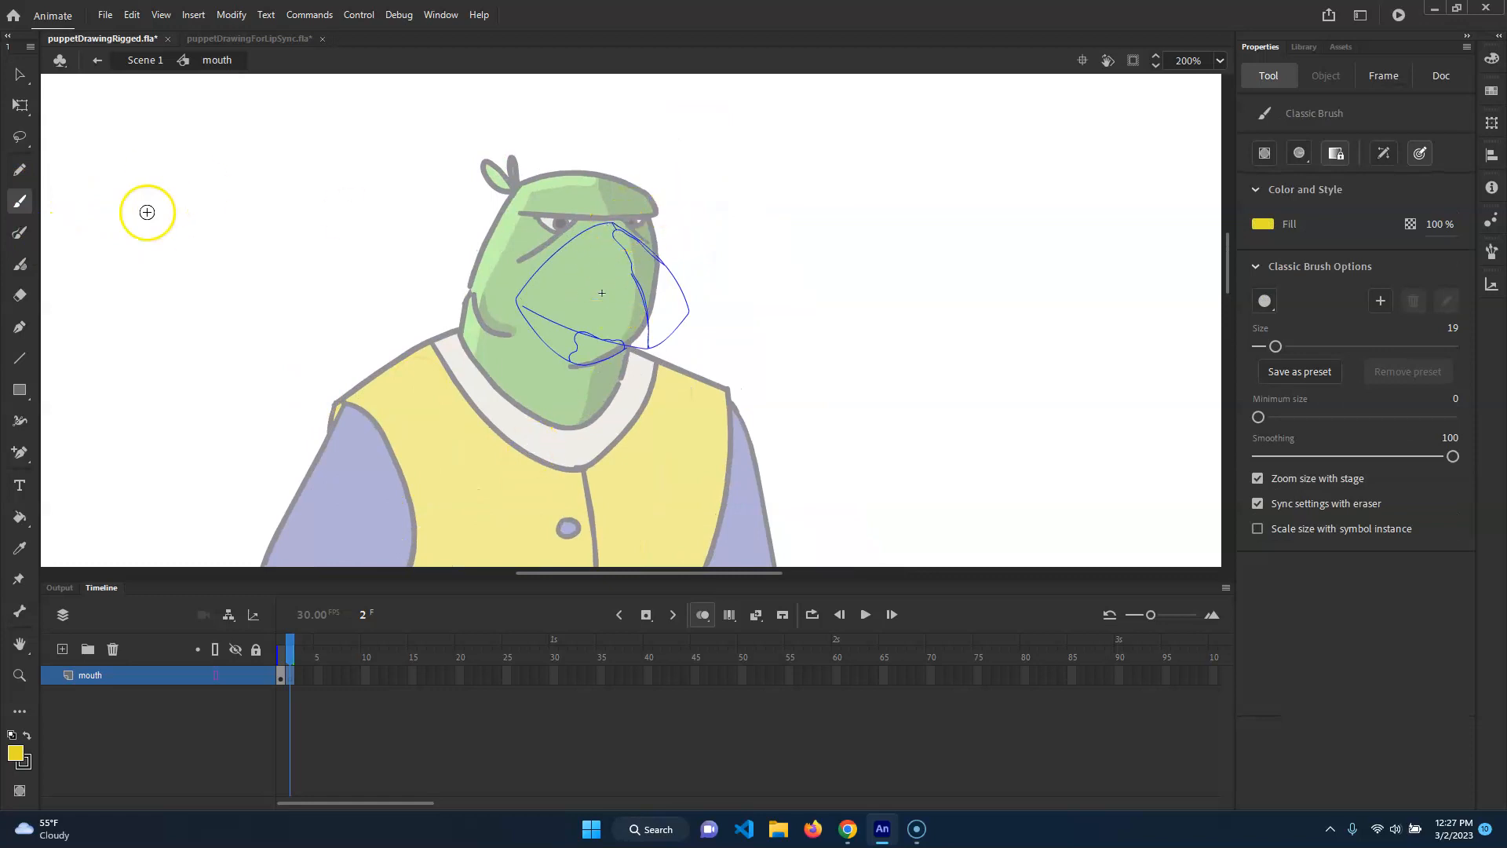
pyautogui.click(20, 233)
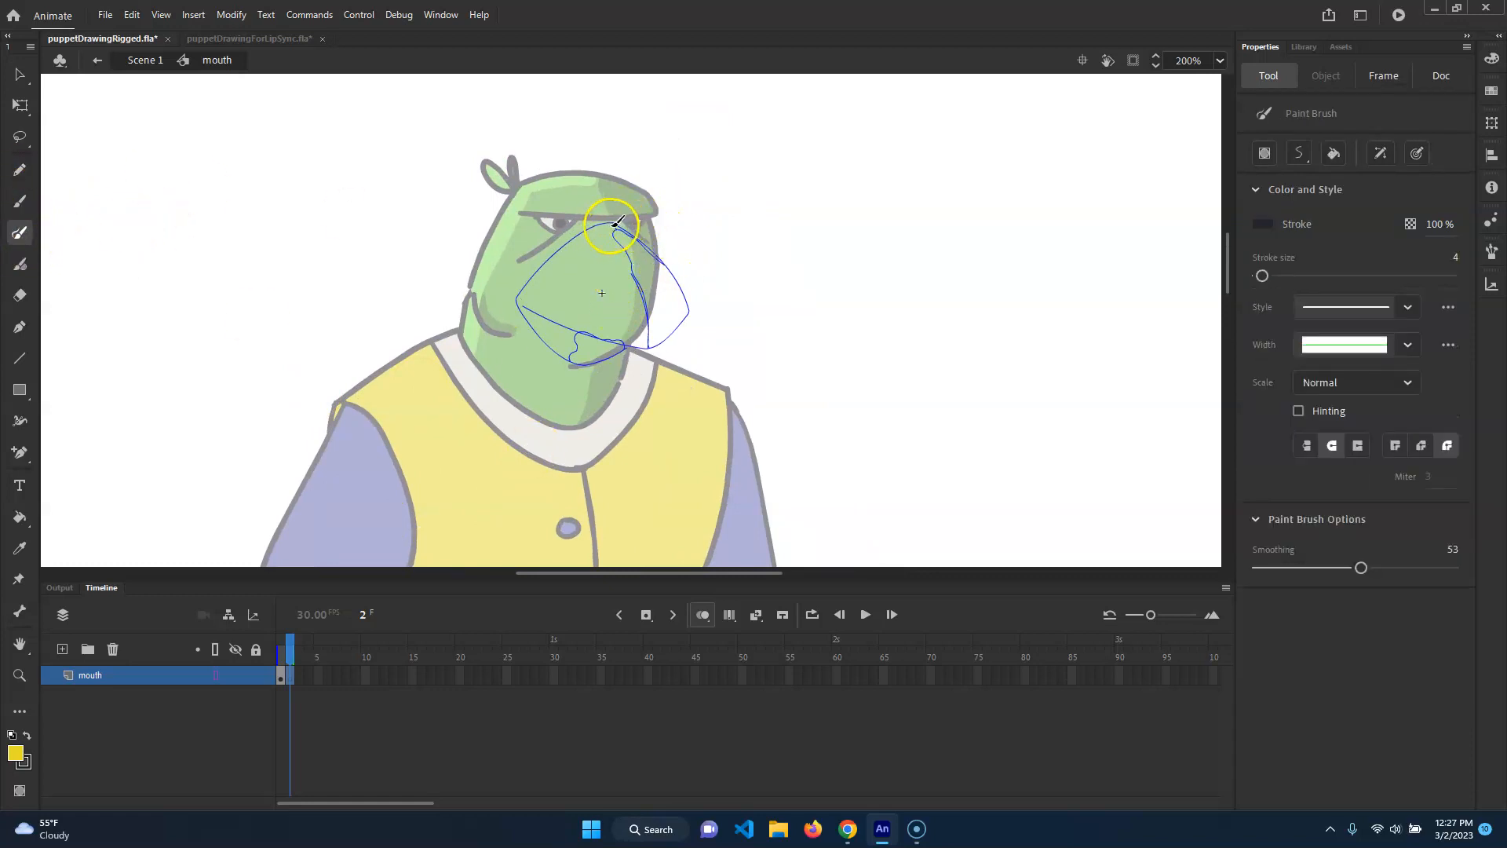
pyautogui.moveTo(619, 229); pyautogui.dragTo(704, 289)
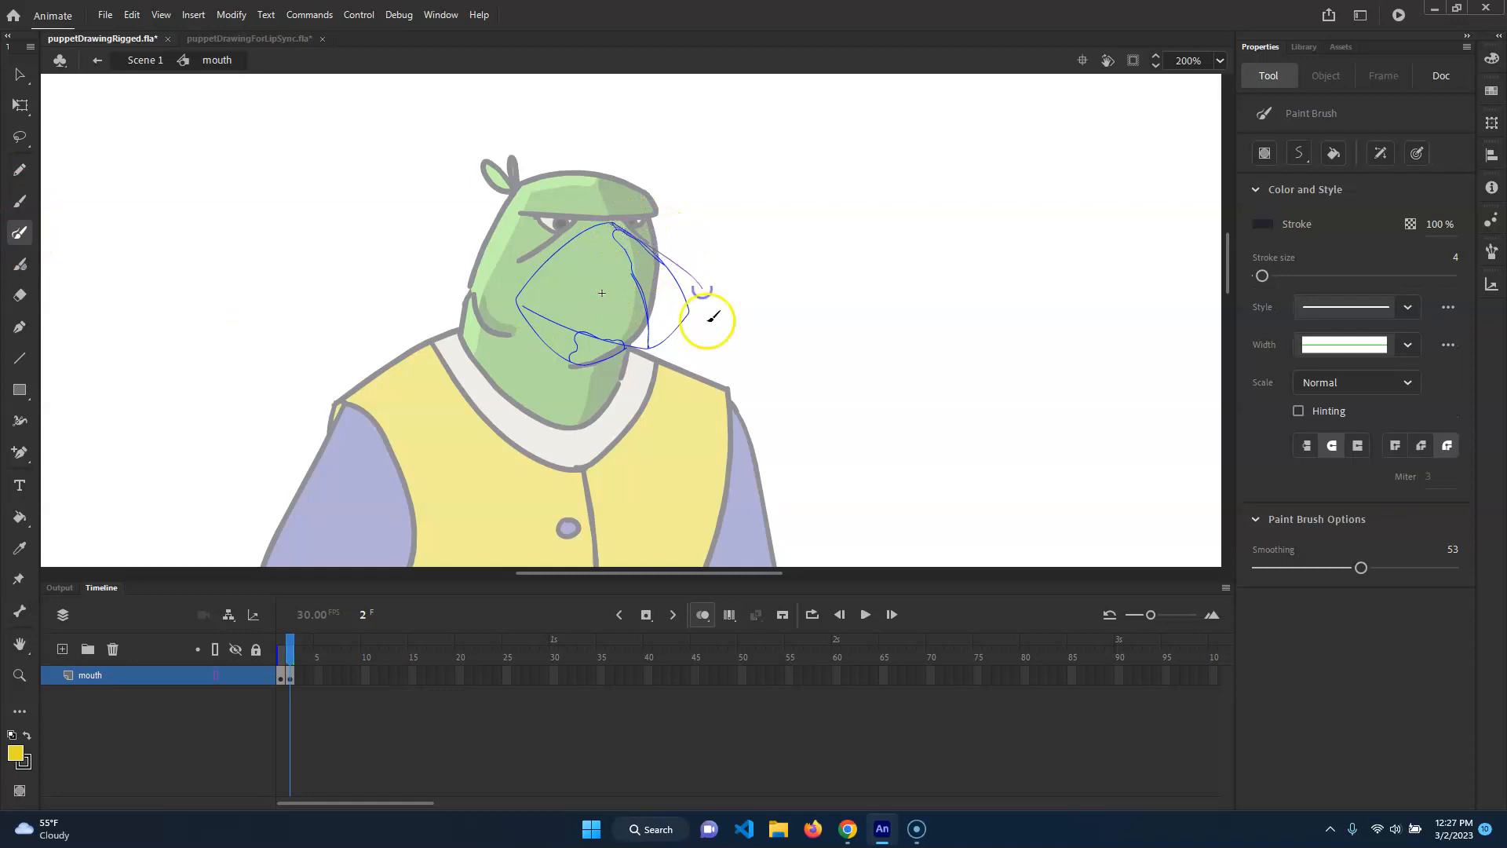
pyautogui.hotkey('ctrl', 'z')
pyautogui.moveTo(613, 211)
pyautogui.mouseDown()
pyautogui.moveTo(564, 238)
pyautogui.moveTo(528, 314)
pyautogui.moveTo(540, 357)
pyautogui.moveTo(595, 393)
pyautogui.moveTo(637, 377)
pyautogui.moveTo(630, 357)
pyautogui.mouseUp()
pyautogui.moveTo(612, 216)
pyautogui.mouseDown()
pyautogui.moveTo(691, 299)
pyautogui.moveTo(670, 322)
pyautogui.moveTo(652, 336)
pyautogui.moveTo(544, 316)
pyautogui.moveTo(593, 379)
pyautogui.moveTo(625, 379)
pyautogui.moveTo(624, 343)
pyautogui.mouseUp()
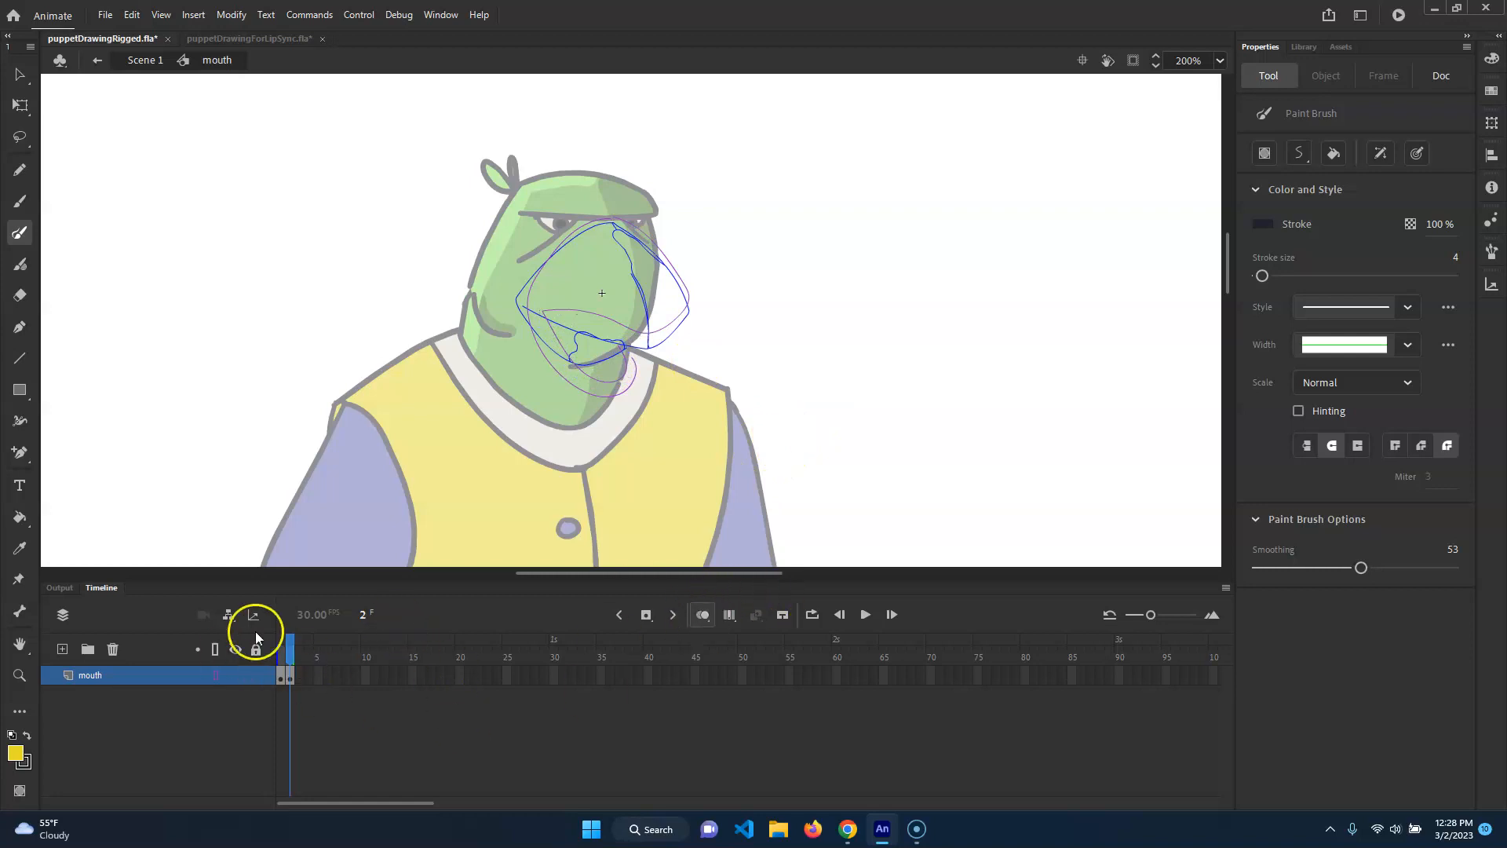
# - Turn off outline view and onion skinning, and draw the curved ridge line on the open beak's upper half
pyautogui.click(215, 650)
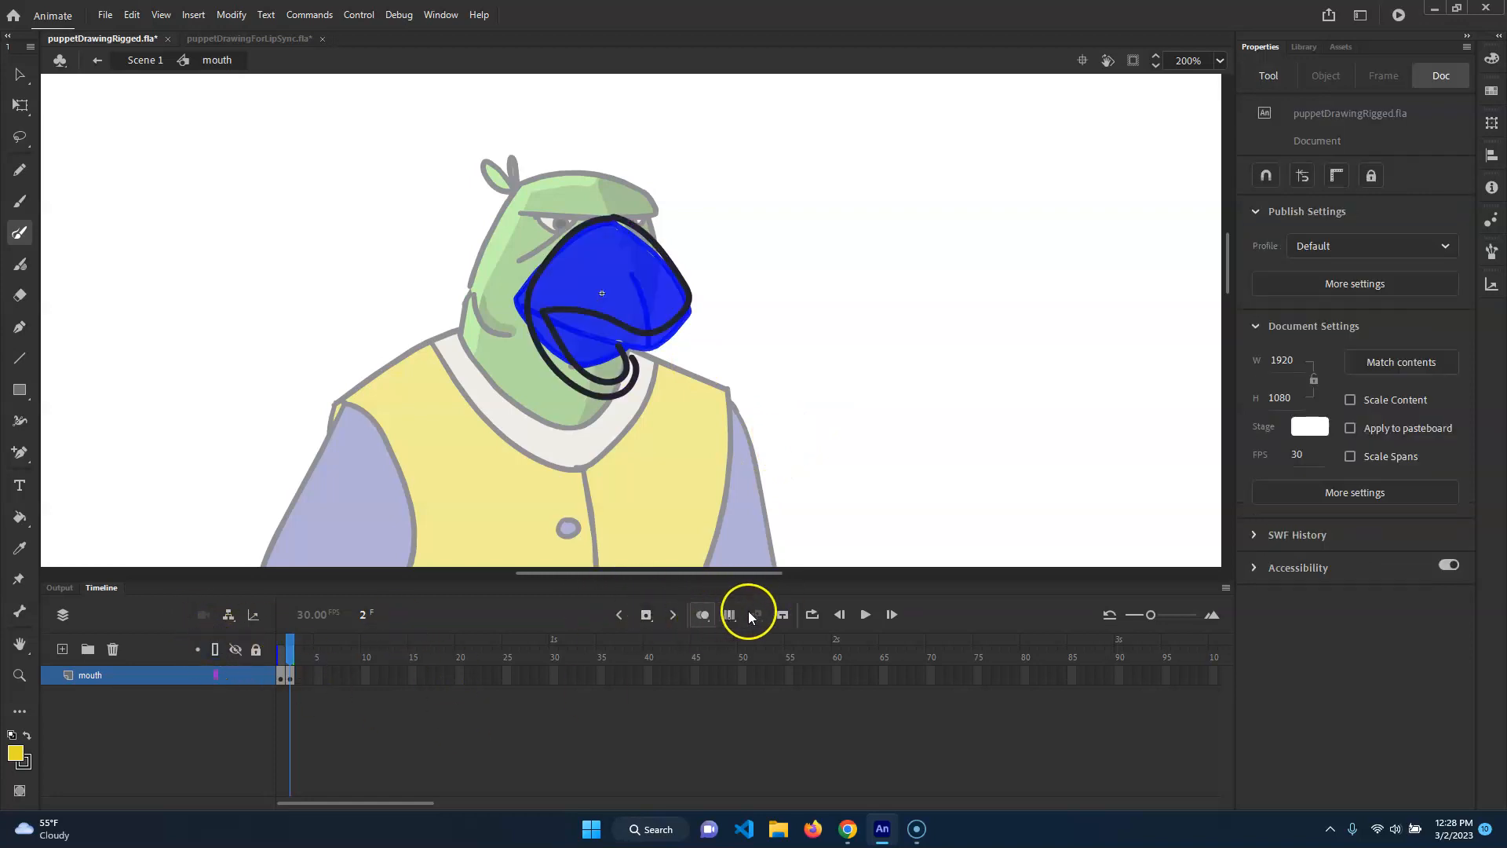
pyautogui.click(706, 614)
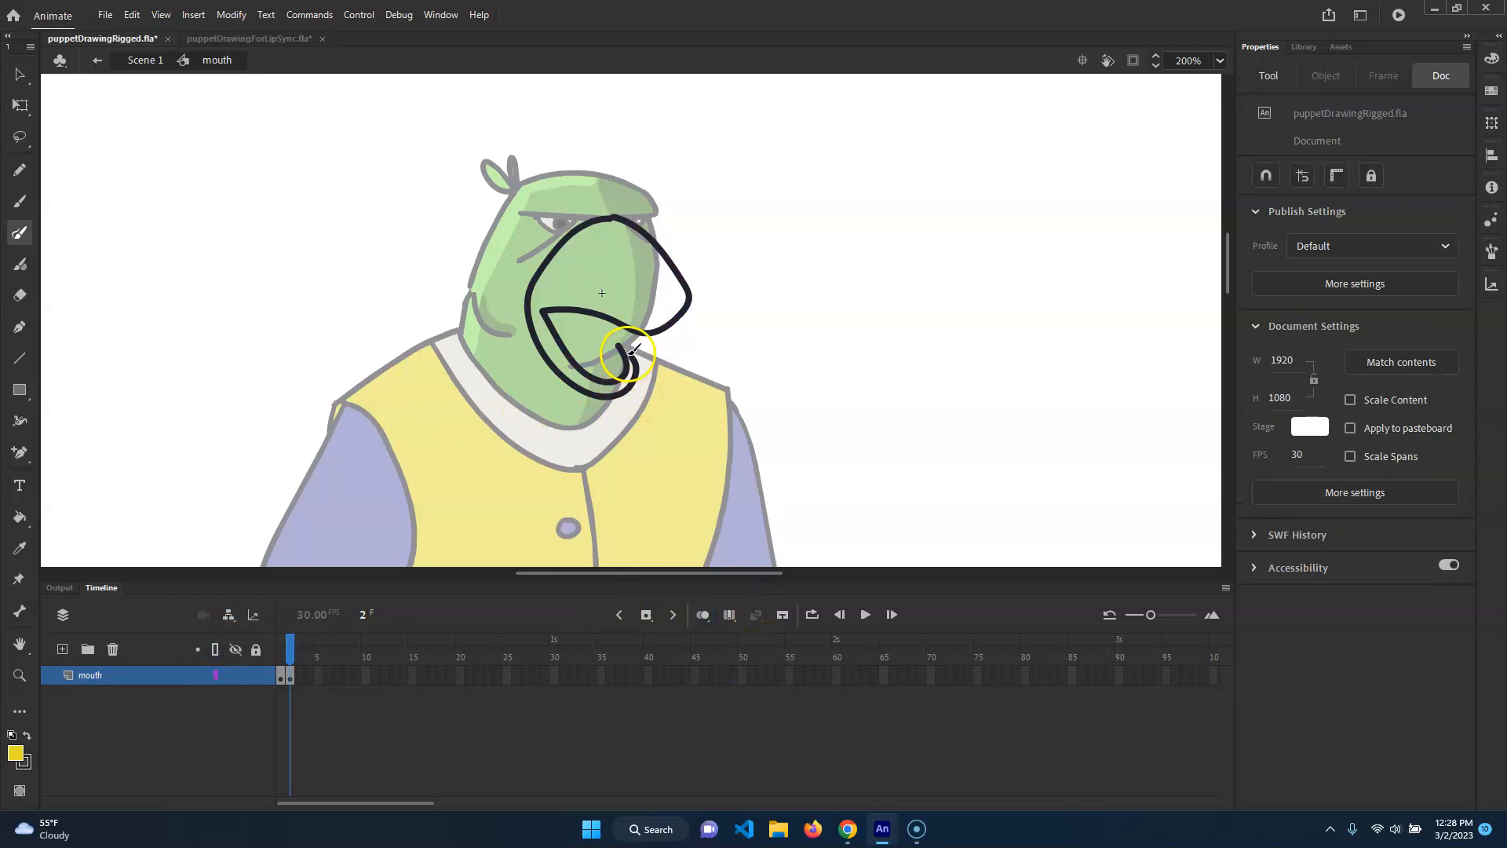
pyautogui.moveTo(633, 357)
pyautogui.mouseDown()
pyautogui.moveTo(615, 320)
pyautogui.moveTo(651, 311)
pyautogui.moveTo(633, 249)
pyautogui.mouseUp()
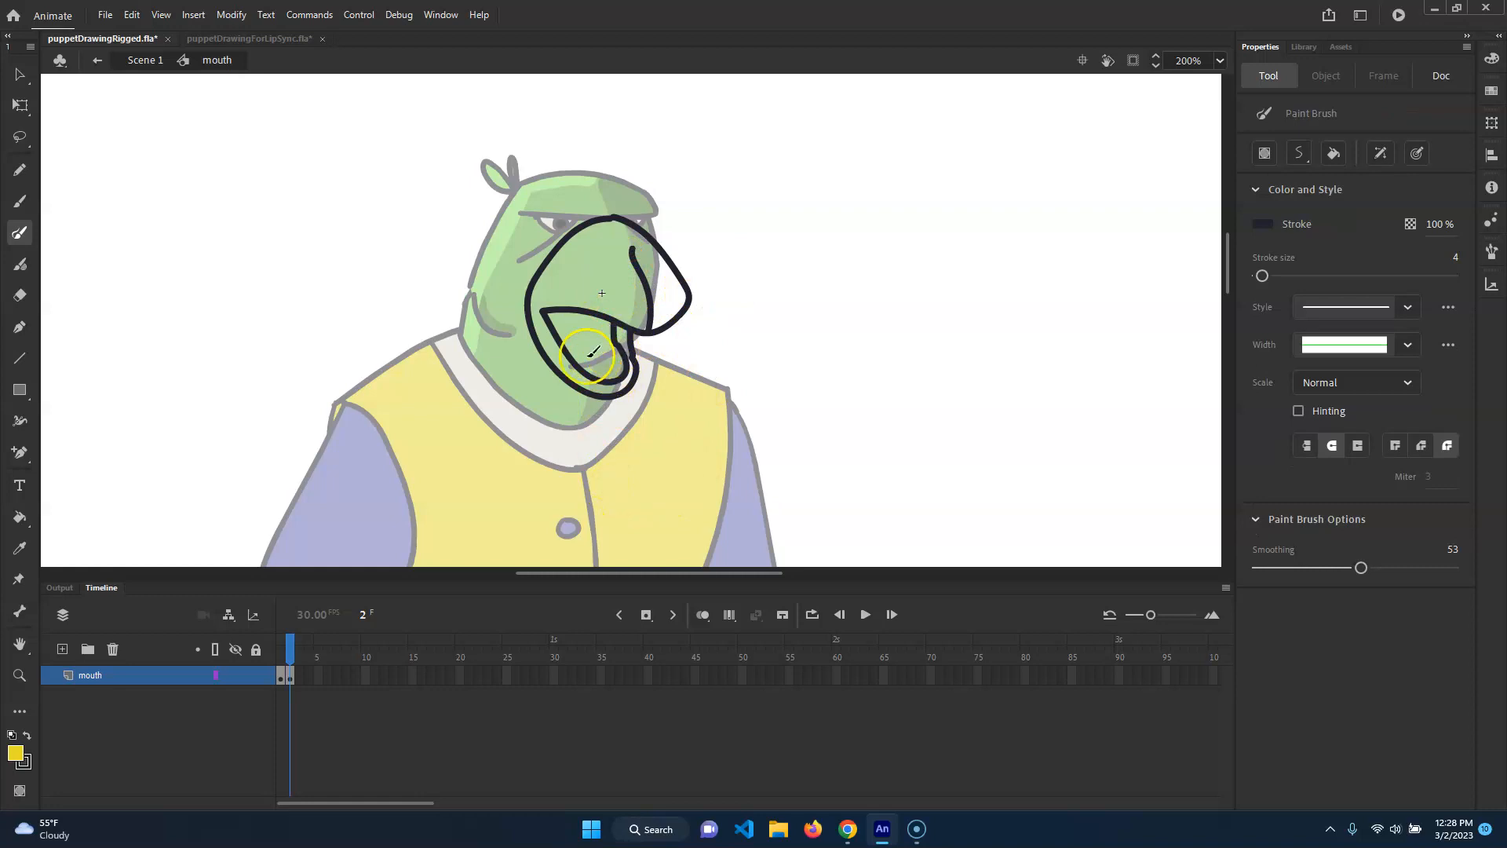
# - Fill the open beak's upper and lower parts with yellow and the mouth interior with dark orange-brown
pyautogui.press('k')
pyautogui.click(588, 253)
pyautogui.click(663, 275)
pyautogui.click(626, 341)
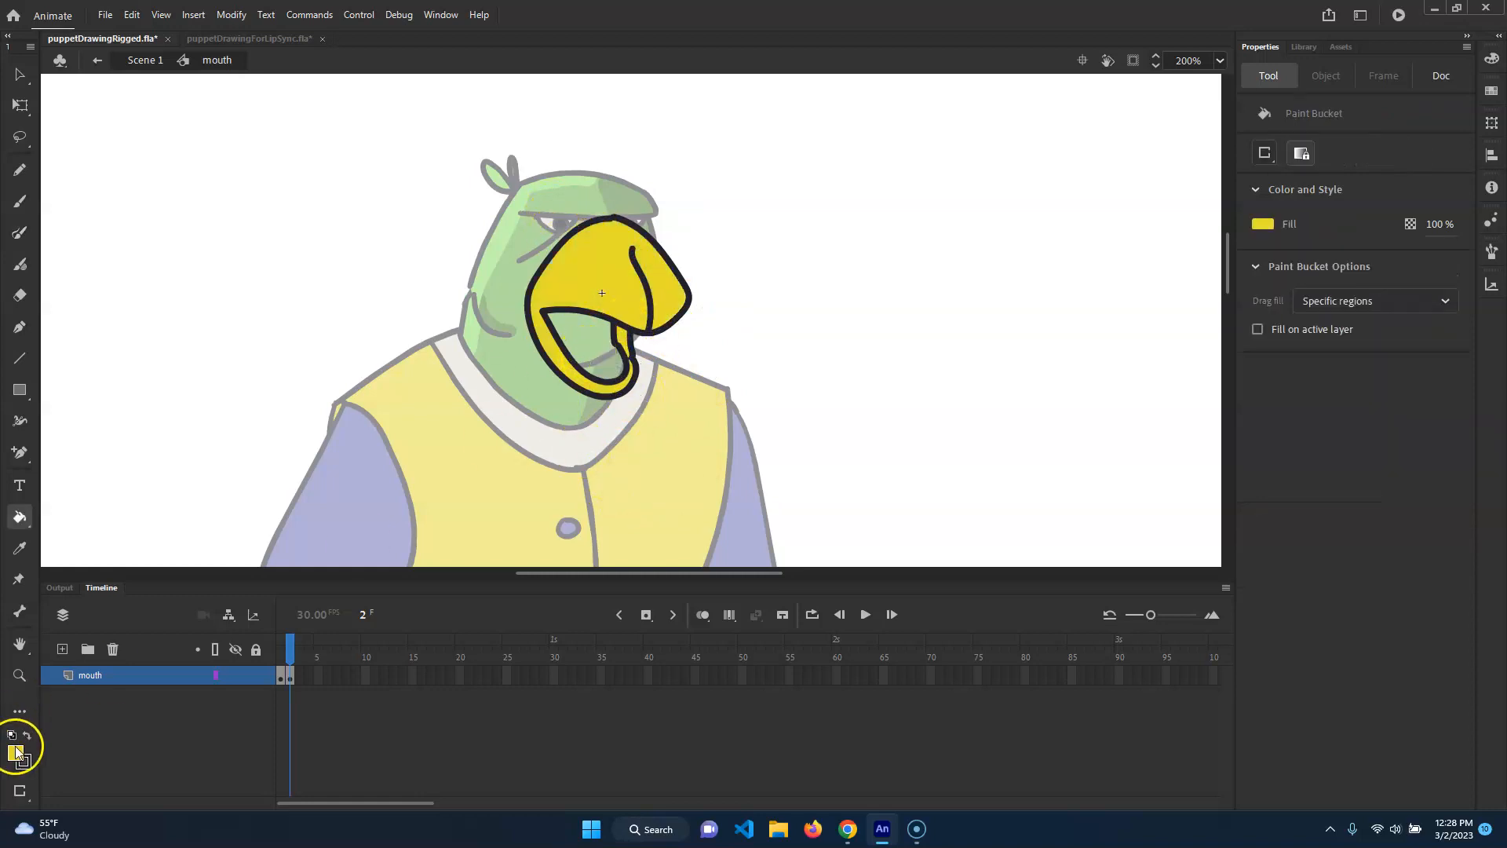
pyautogui.click(15, 752)
pyautogui.click(119, 636)
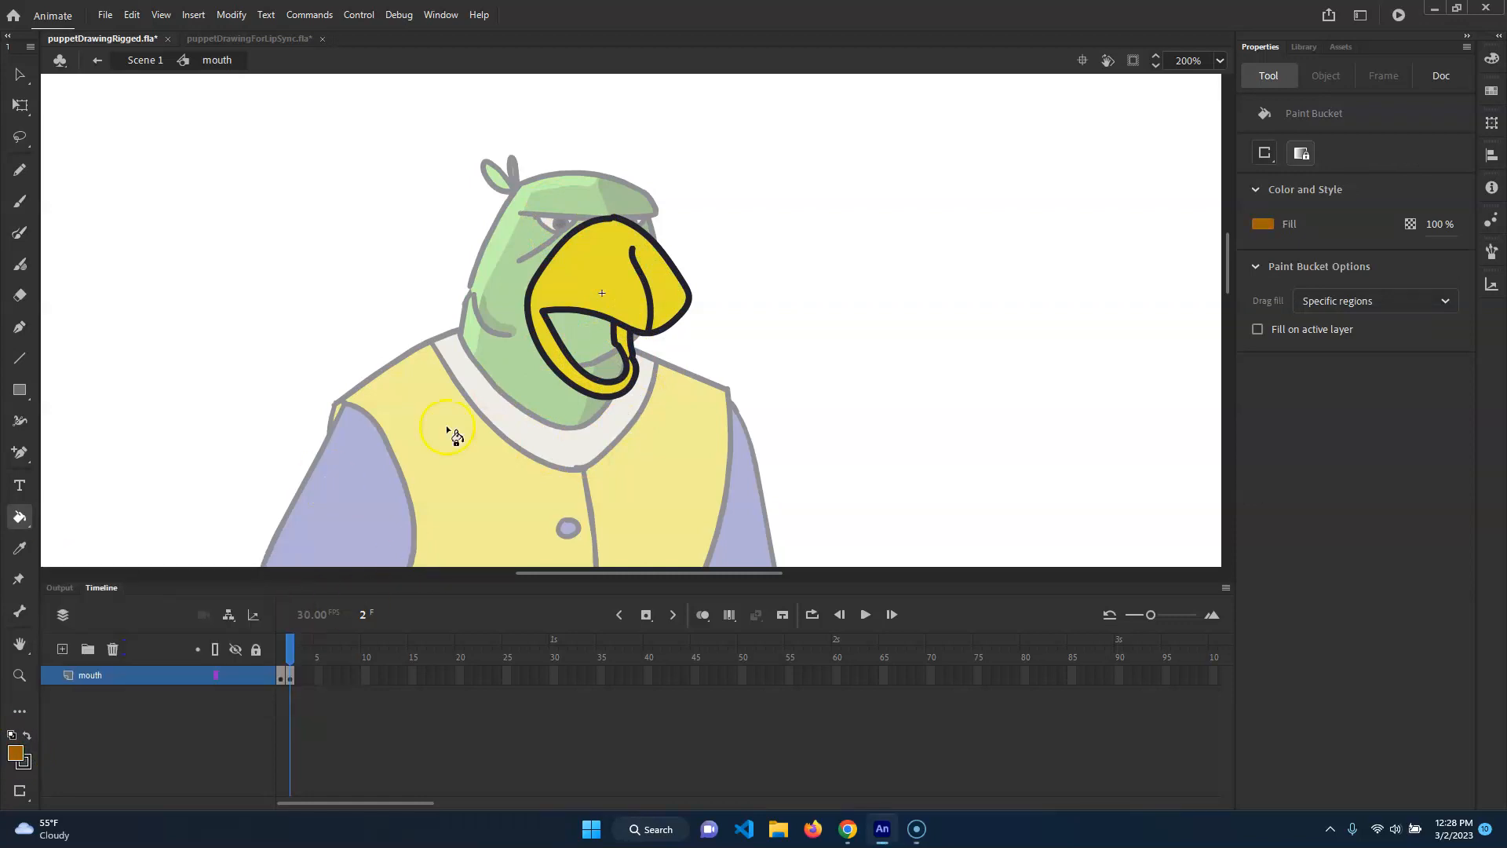
pyautogui.click(601, 334)
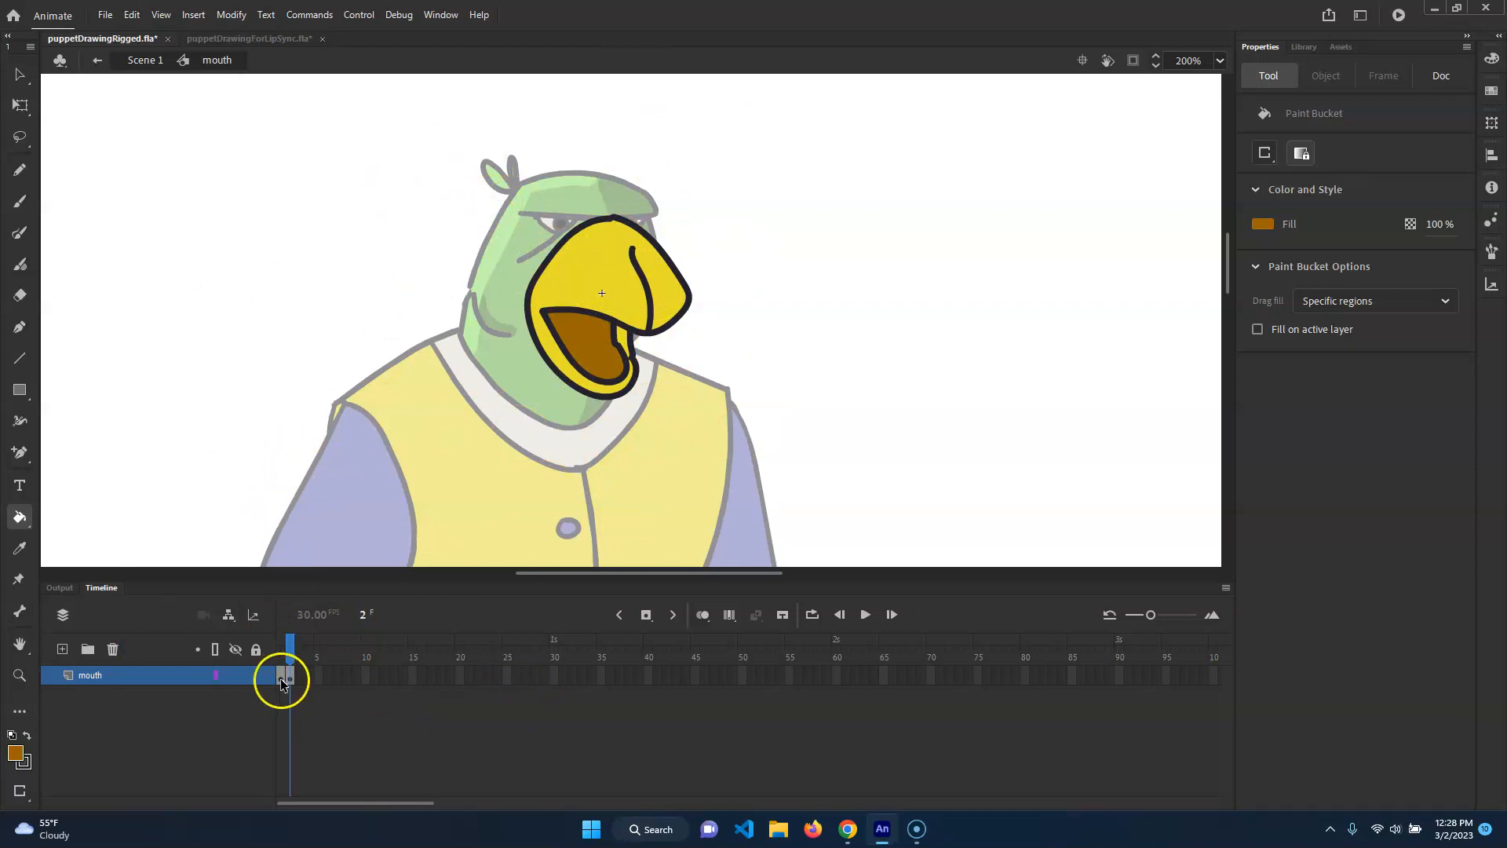
pyautogui.click(301, 680)
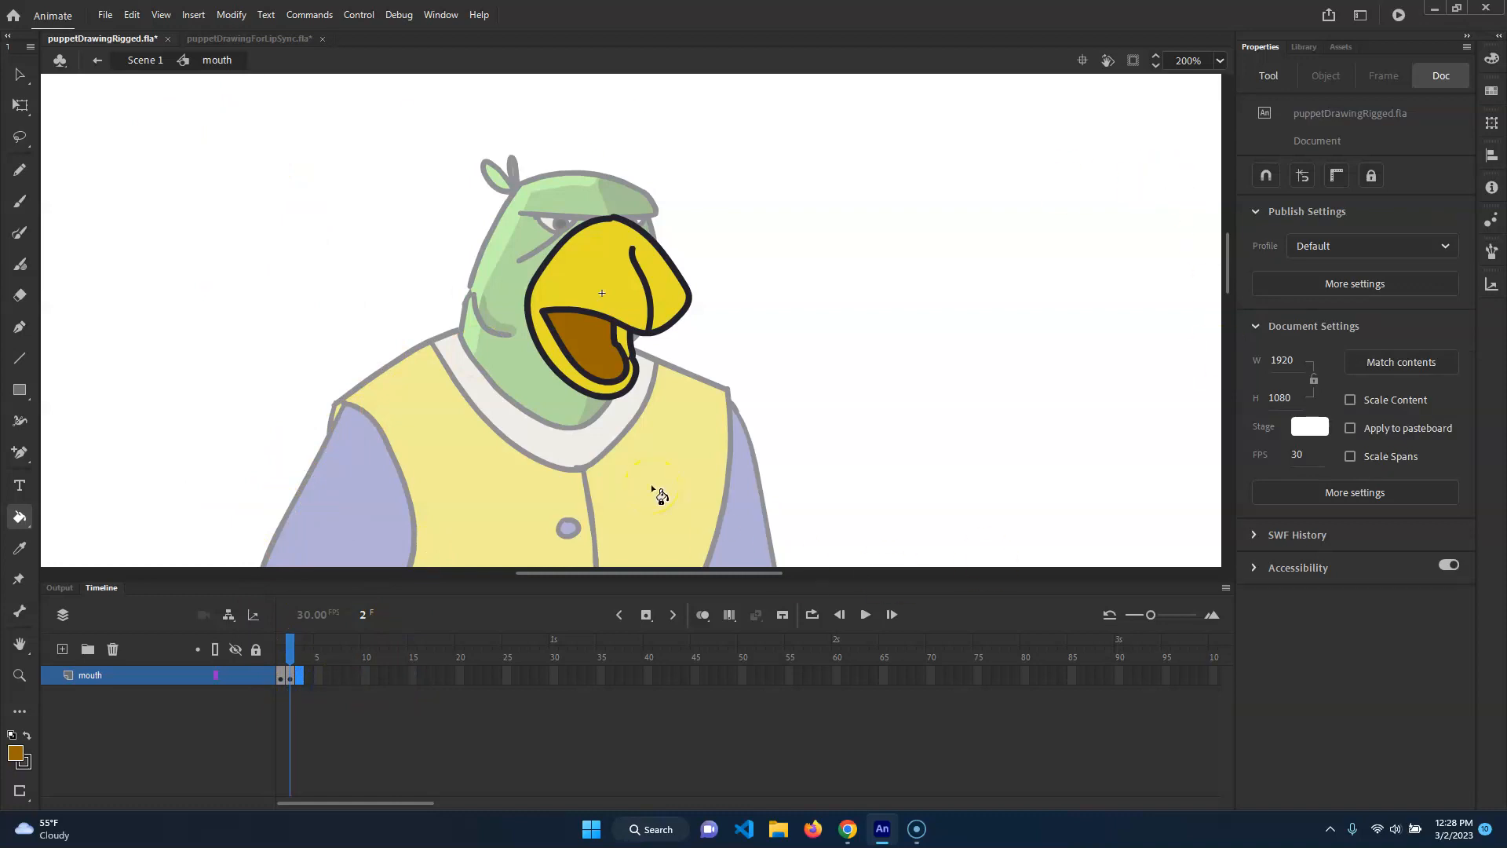
pyautogui.click(718, 344)
pyautogui.click(770, 370)
pyautogui.click(632, 374)
# - Add a new layer above the mouth layer and name it labels
pyautogui.click(61, 650)
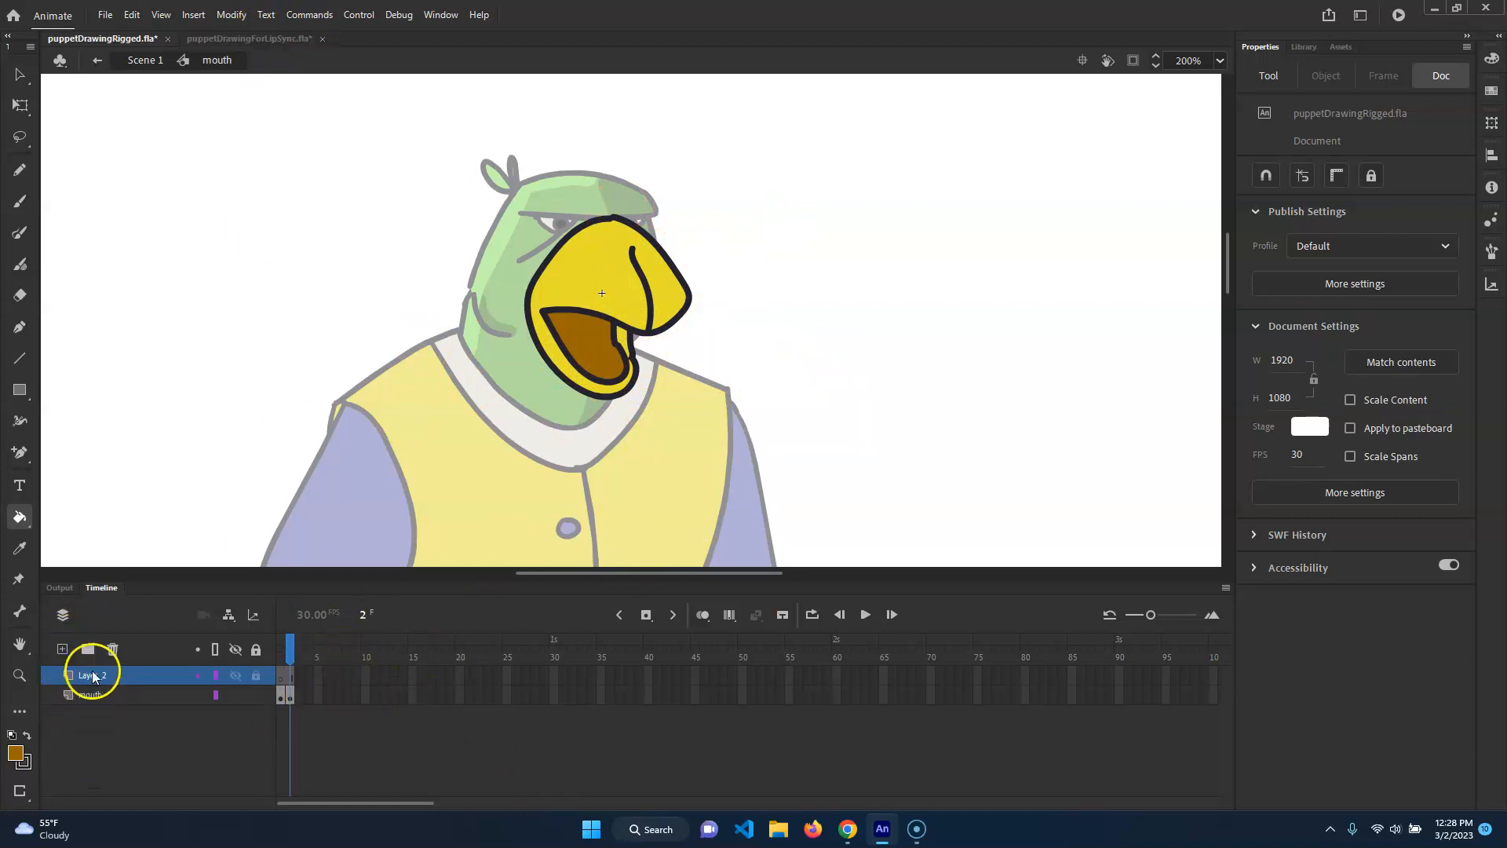
pyautogui.doubleClick(88, 677)
pyautogui.write('labels')
pyautogui.press('Return')
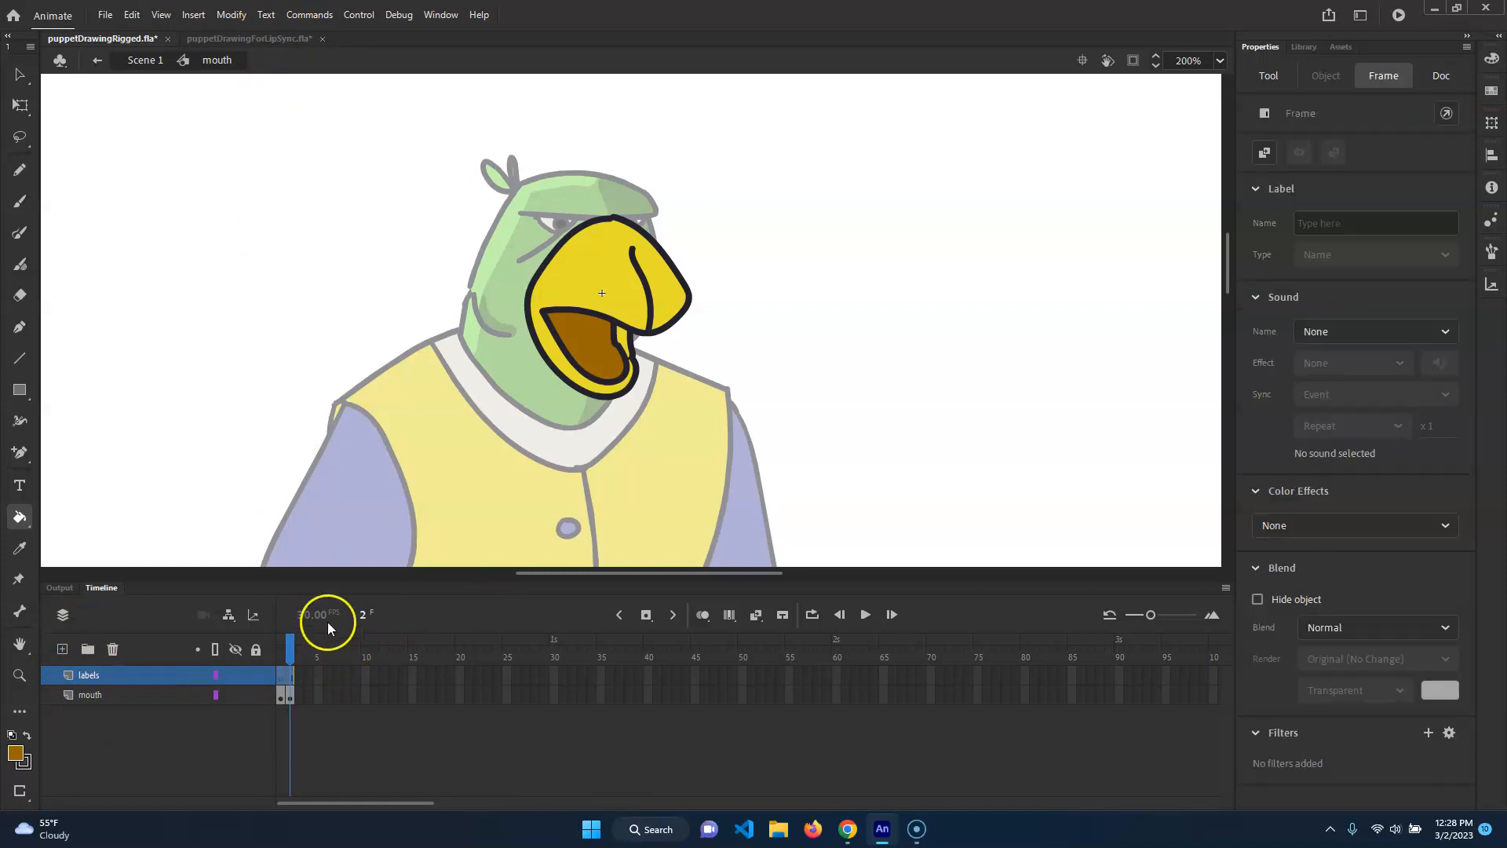
# - Insert keyframes on frames 3 to 7 of the mouth layer and move the playhead back to frame 1
pyautogui.click(299, 696)
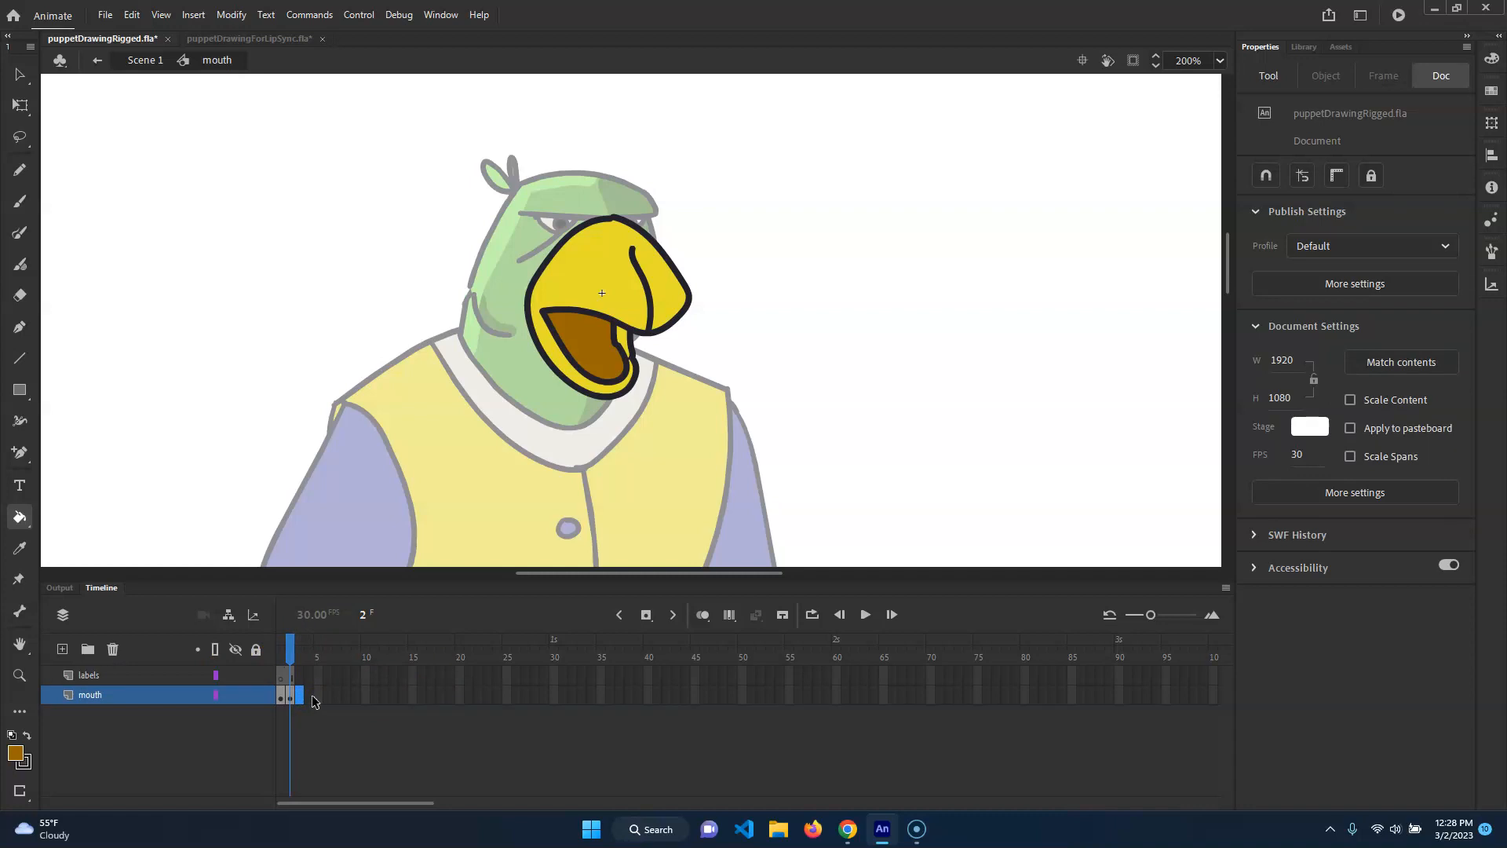
pyautogui.press('F6')
pyautogui.press('F6')
pyautogui.press('F6')
pyautogui.press('F6')
pyautogui.press('F6')
pyautogui.moveTo(331, 662); pyautogui.dragTo(286, 679)
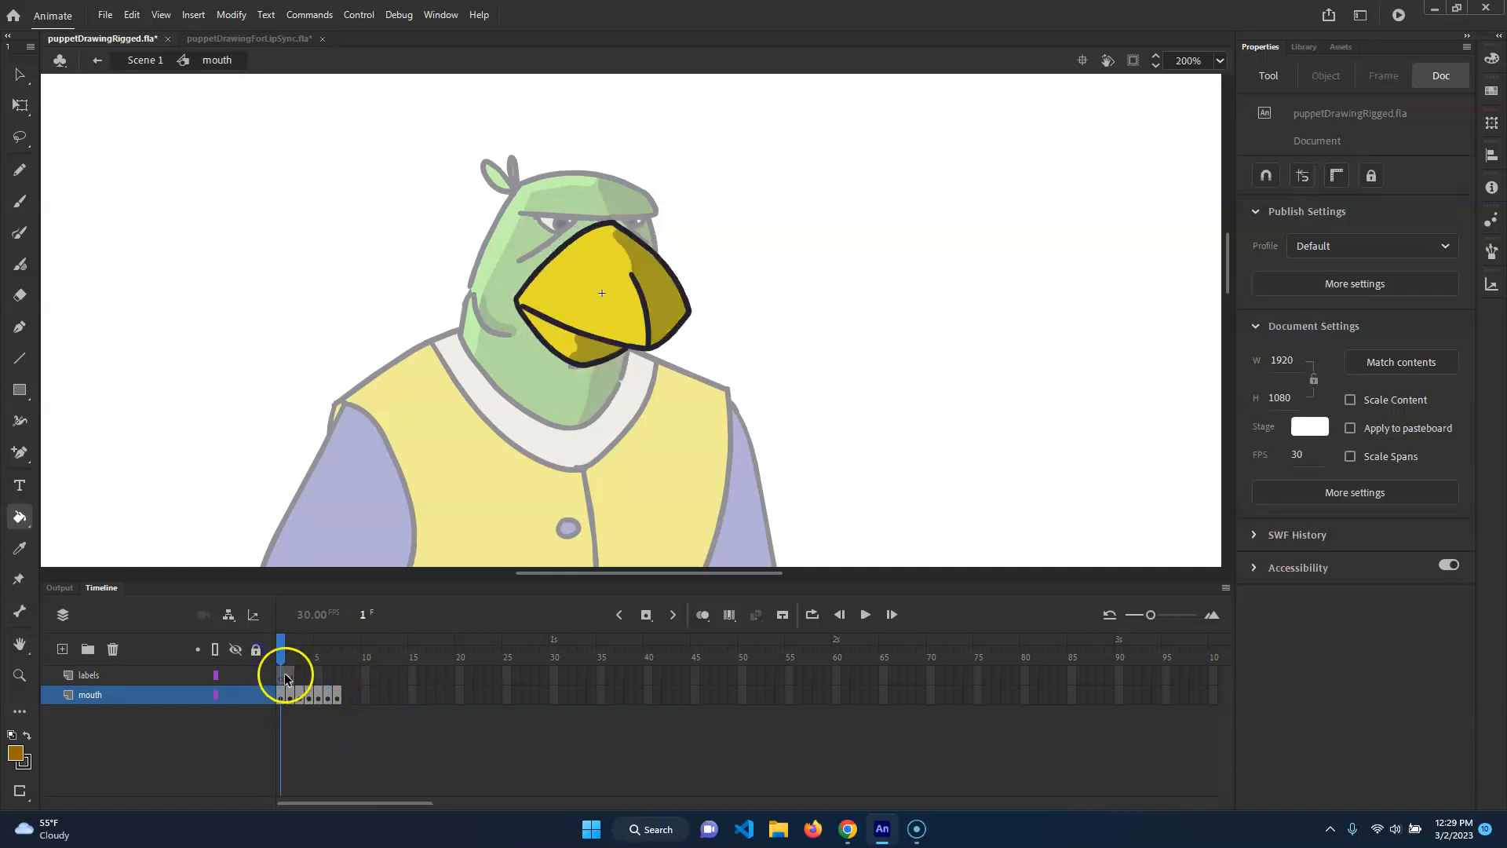
# - Add keyframes to the labels layer through frame 7 to match the mouth layer, and return to frame 1
pyautogui.click(286, 679)
pyautogui.click(305, 673)
pyautogui.click(289, 675)
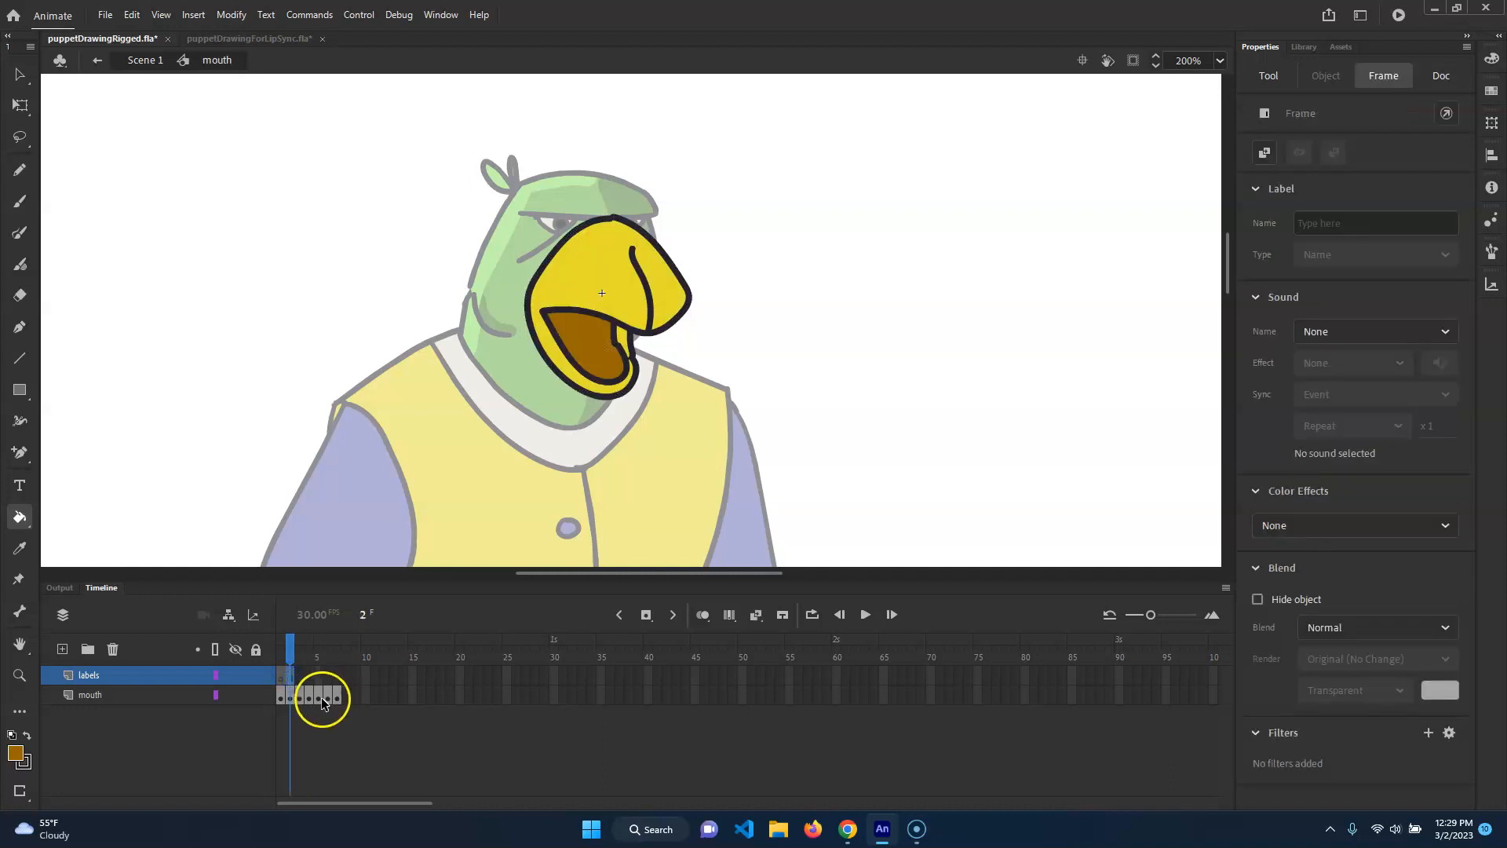
pyautogui.press('Return')
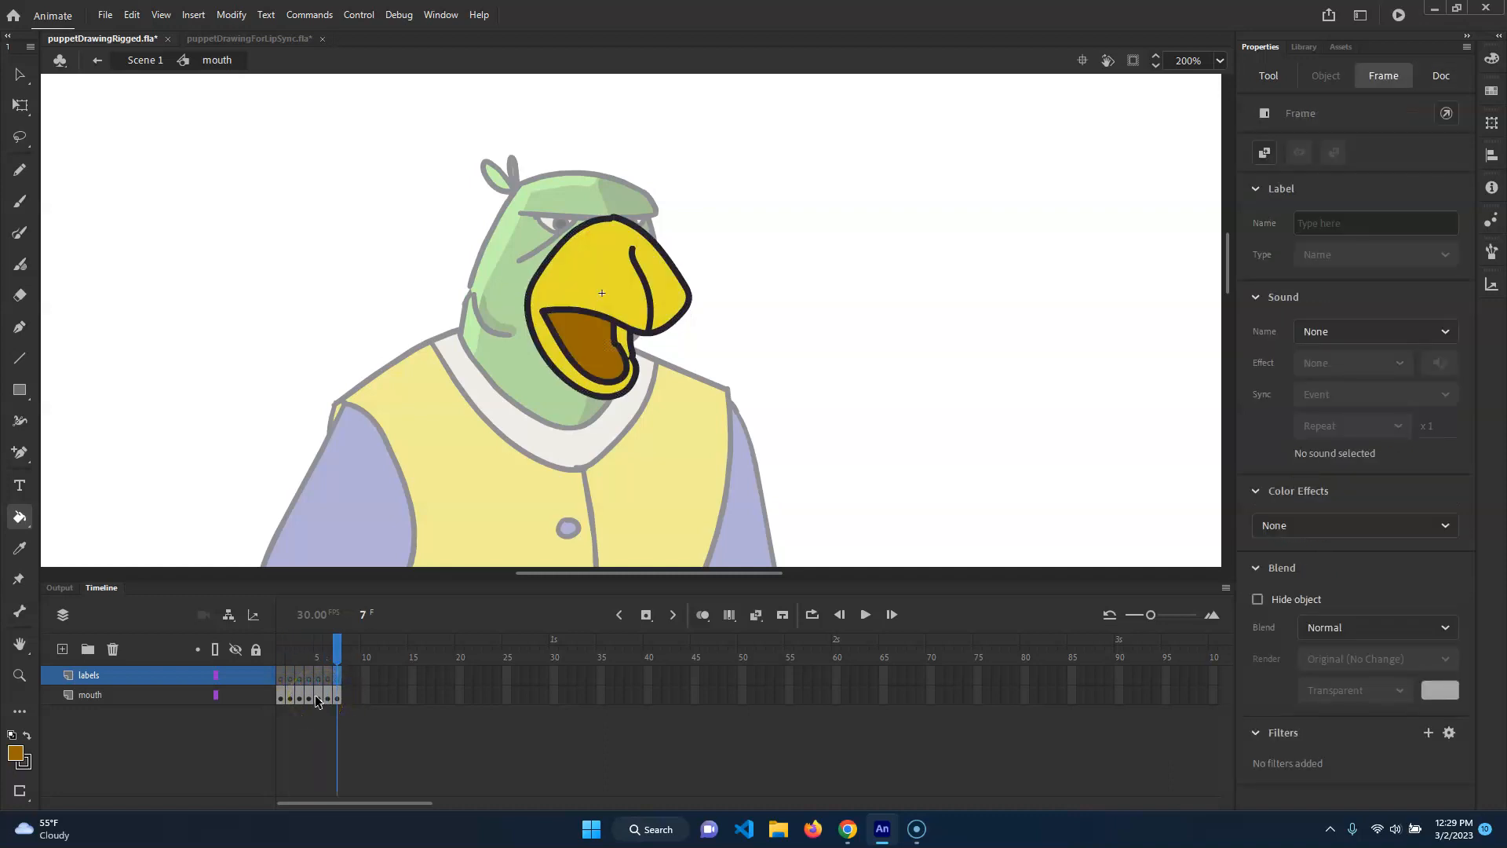
pyautogui.click(286, 681)
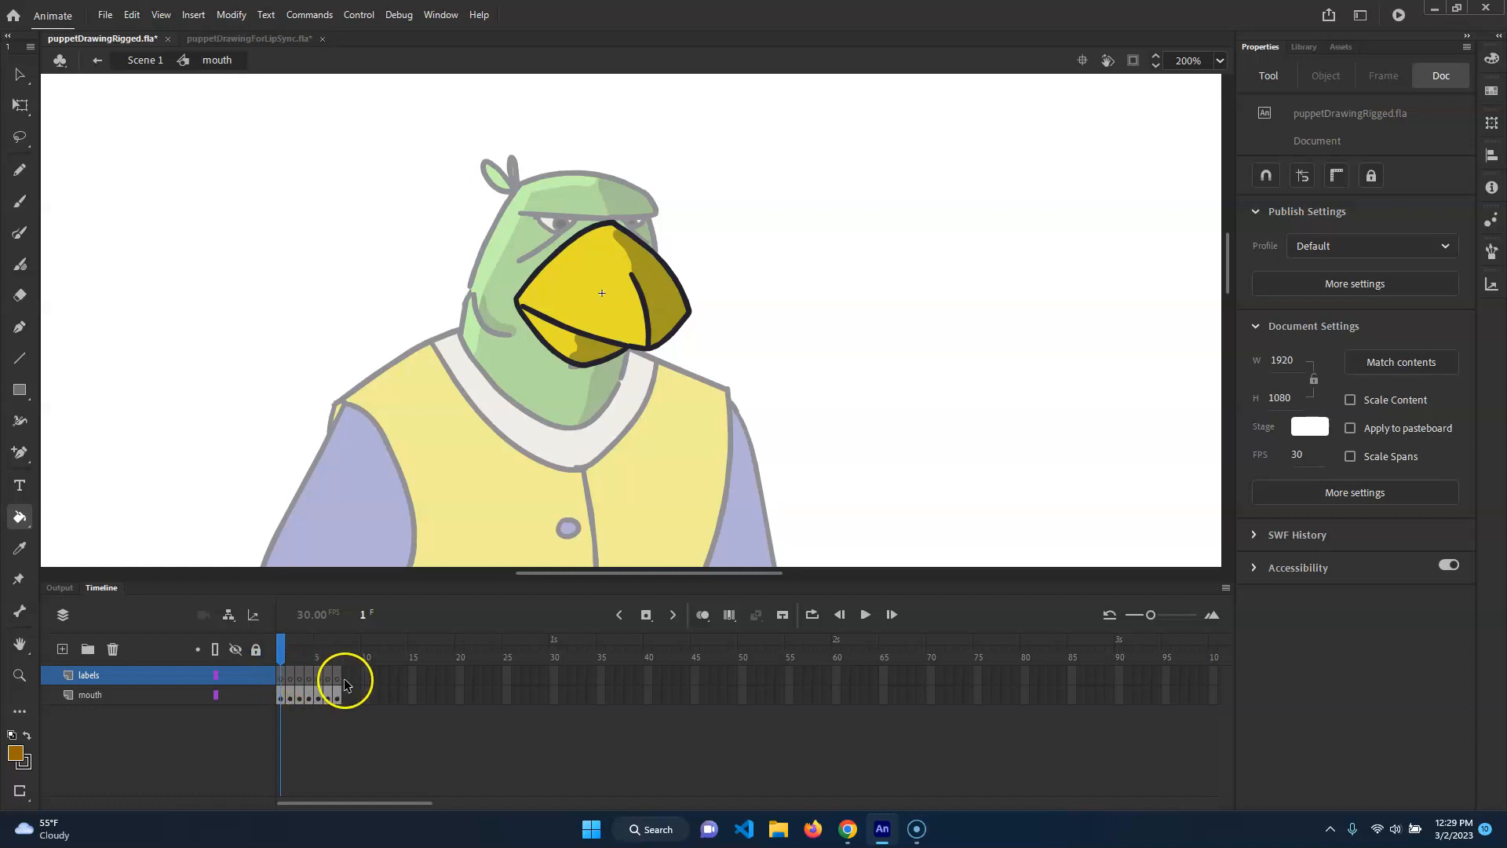
# - Give frame 1 of the labels layer the frame label rest
pyautogui.click(111, 695)
pyautogui.click(102, 677)
pyautogui.click(292, 680)
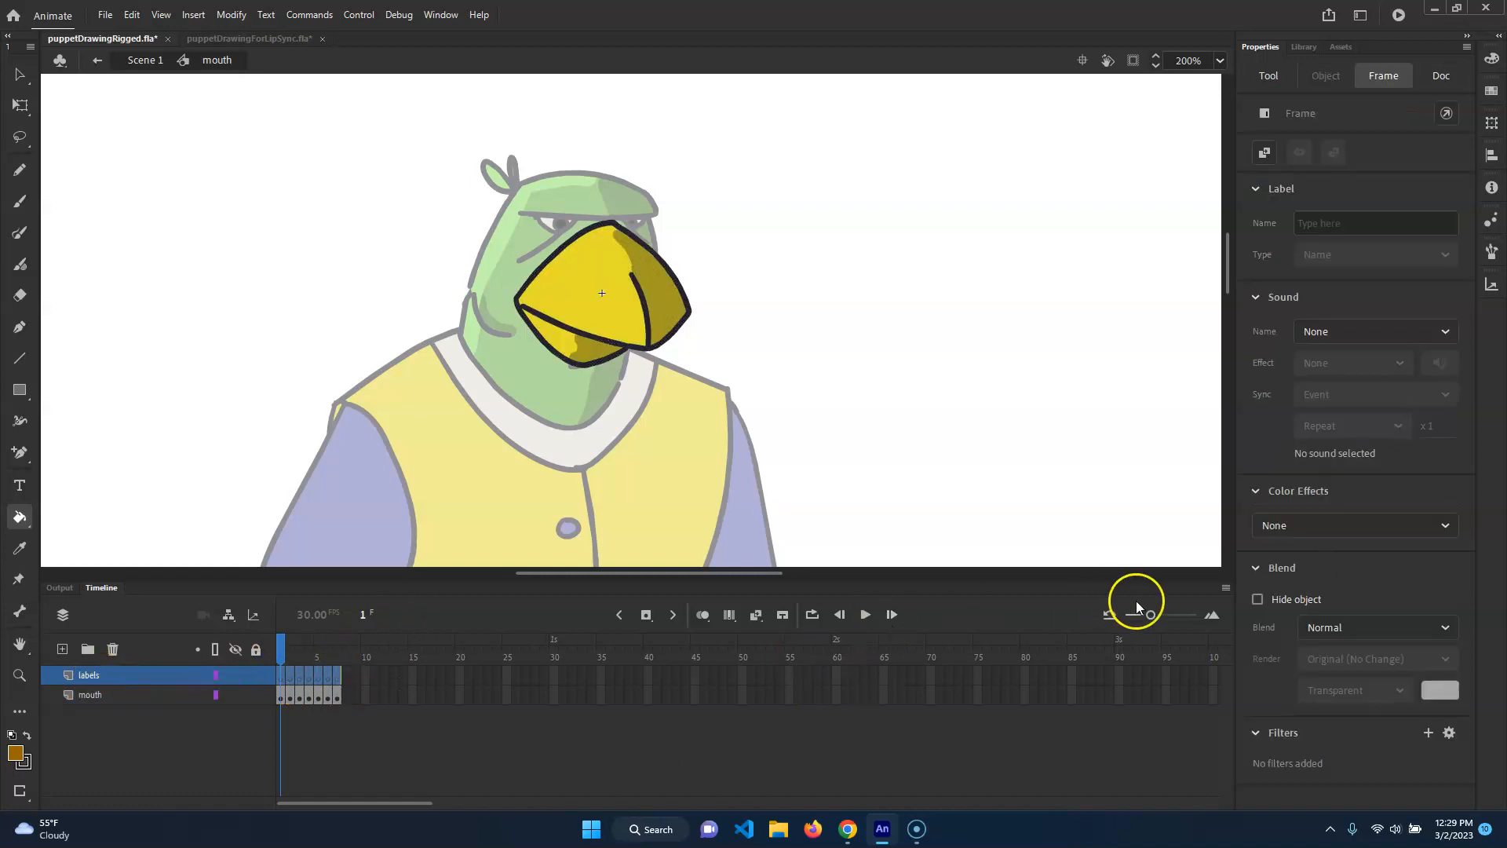
pyautogui.click(1215, 613)
pyautogui.click(1215, 613)
pyautogui.click(1215, 613)
pyautogui.click(1215, 613)
pyautogui.click(1215, 613)
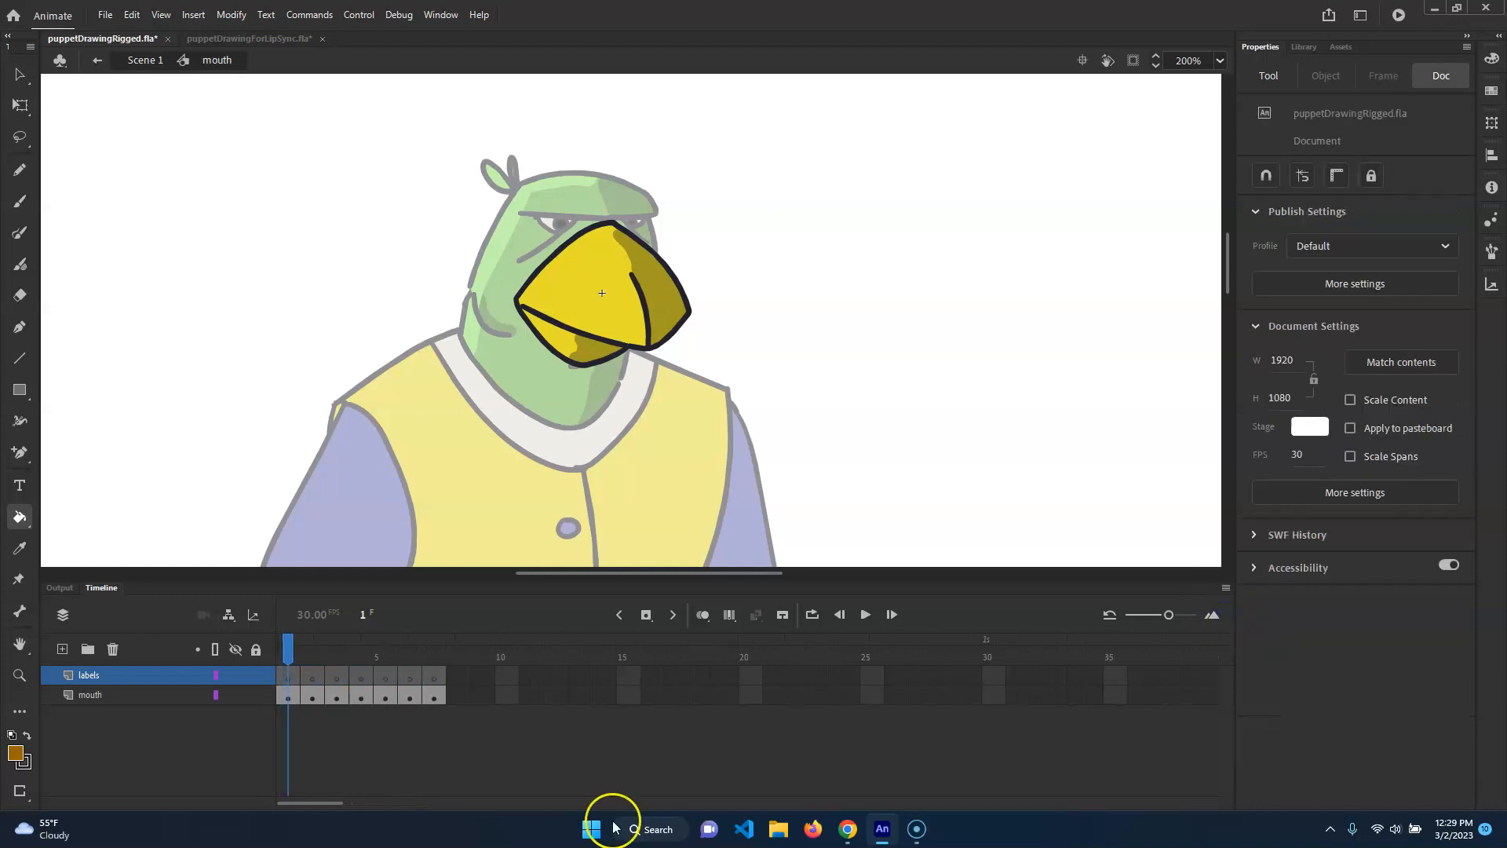
pyautogui.click(294, 676)
pyautogui.click(315, 675)
pyautogui.click(289, 676)
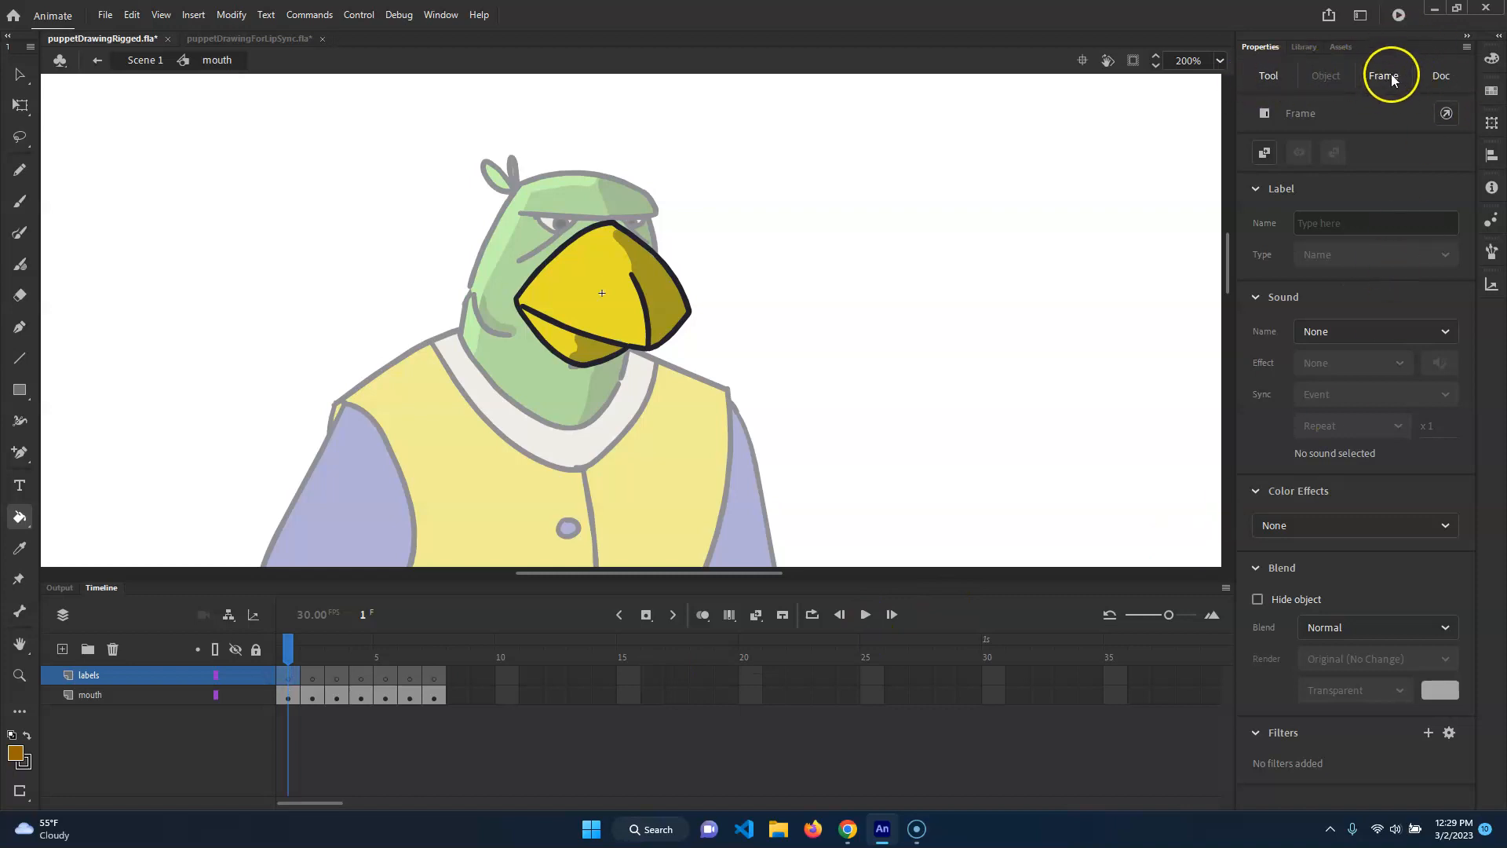
pyautogui.click(1344, 229)
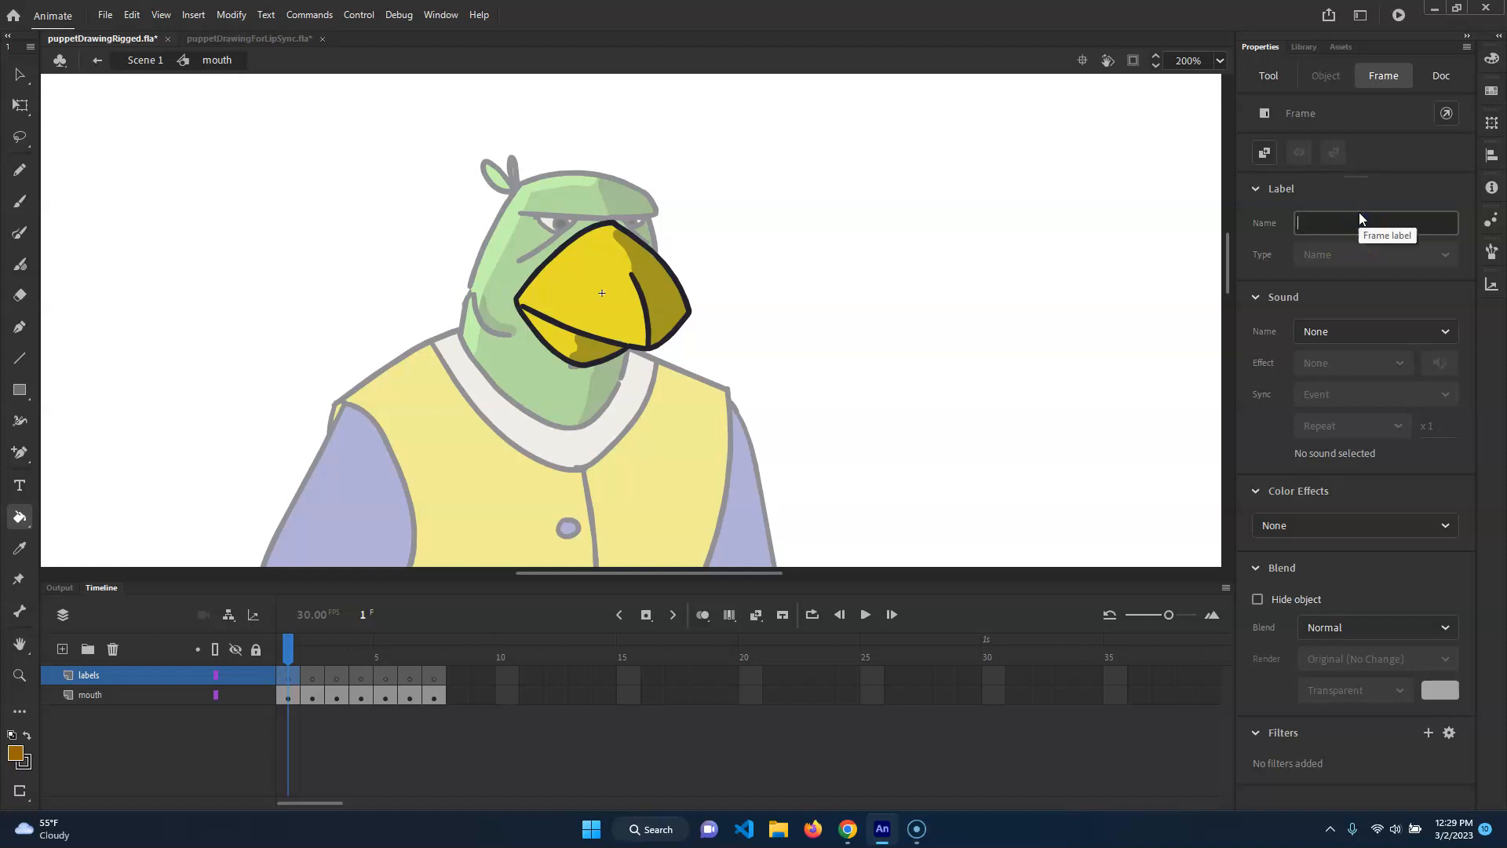
pyautogui.write('rest')
pyautogui.press('Return')
pyautogui.click(611, 372)
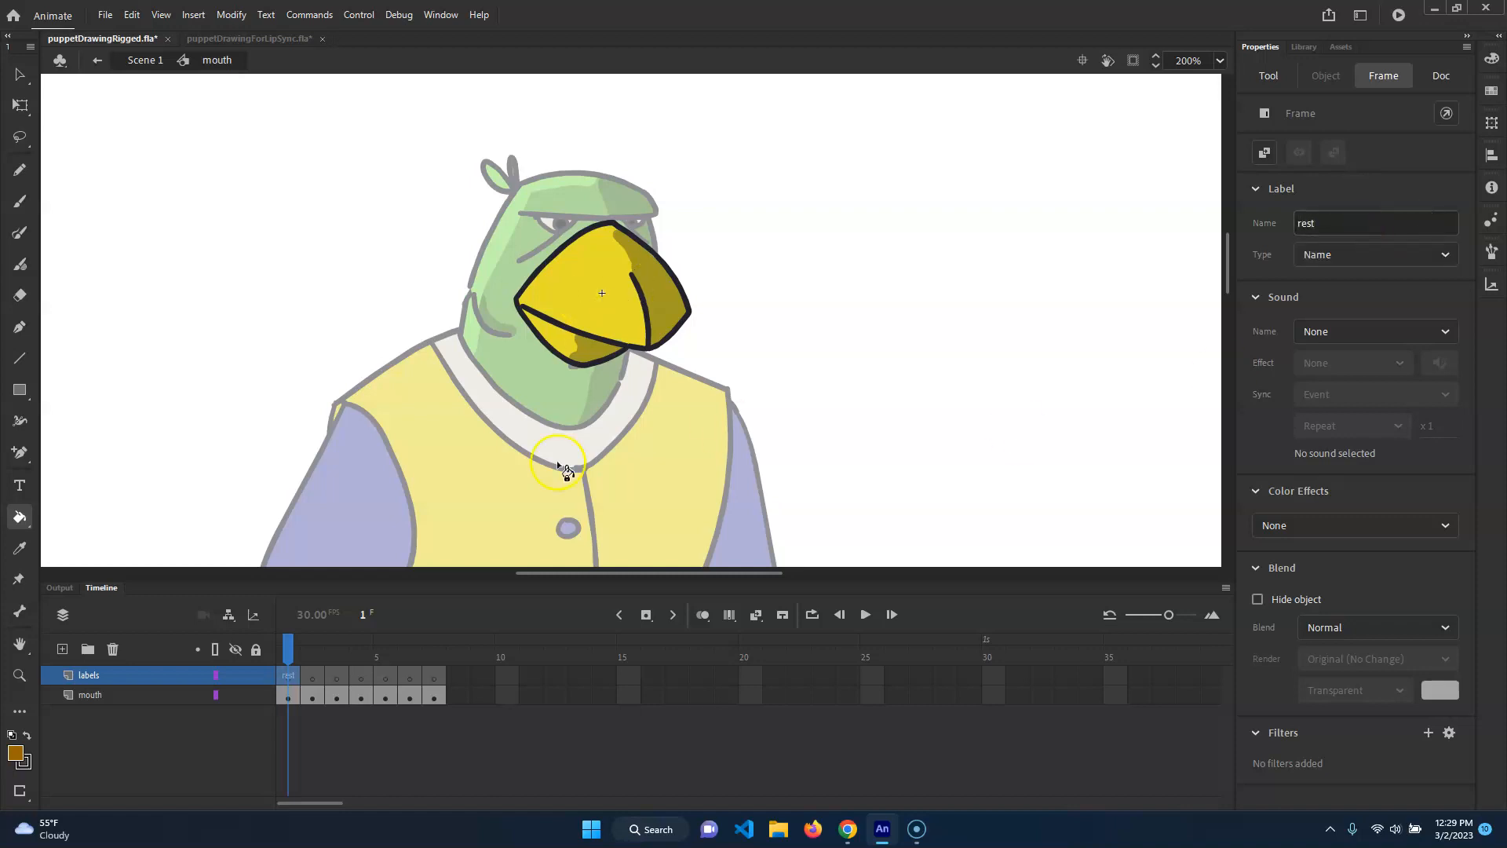
# - Label frame 2 of the labels layer Ah
pyautogui.click(314, 676)
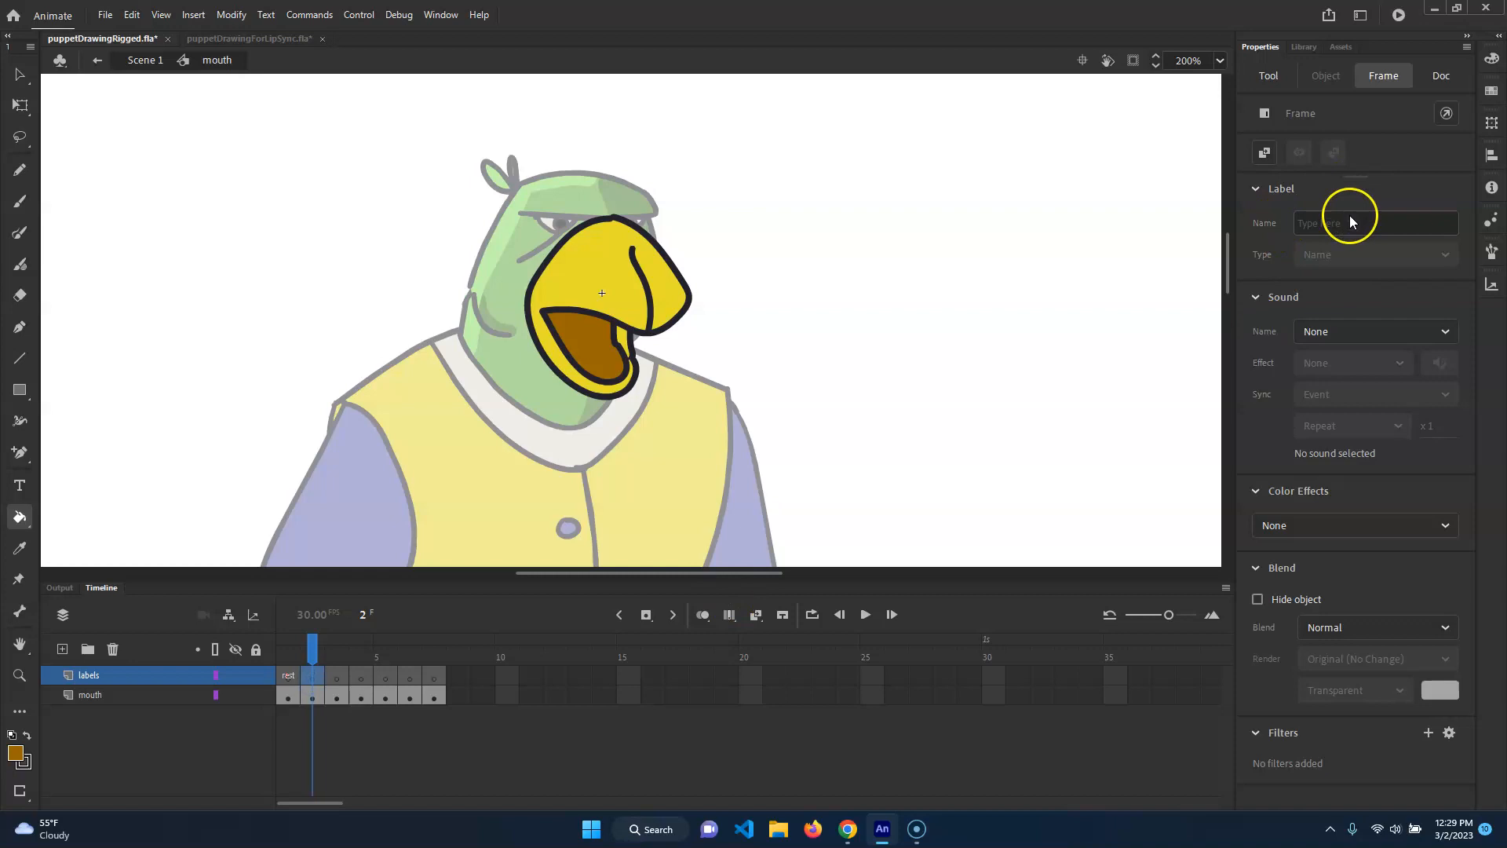
pyautogui.write('A')
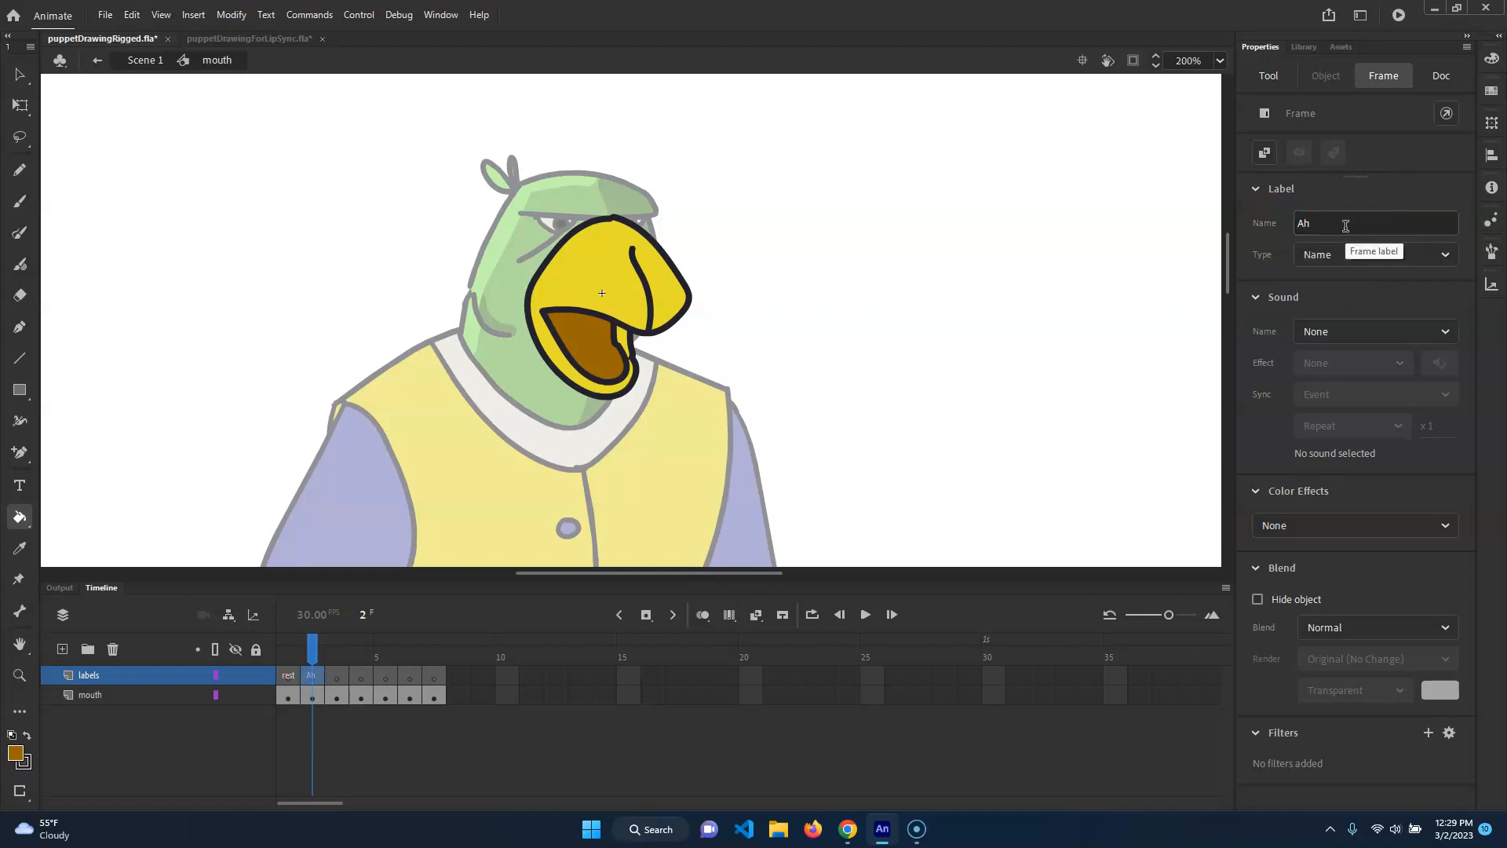
pyautogui.write('h')
pyautogui.press('Return')
# - Change the label of frame 1 on the labels layer to Rest with a capital R
pyautogui.click(288, 675)
pyautogui.click(1363, 220)
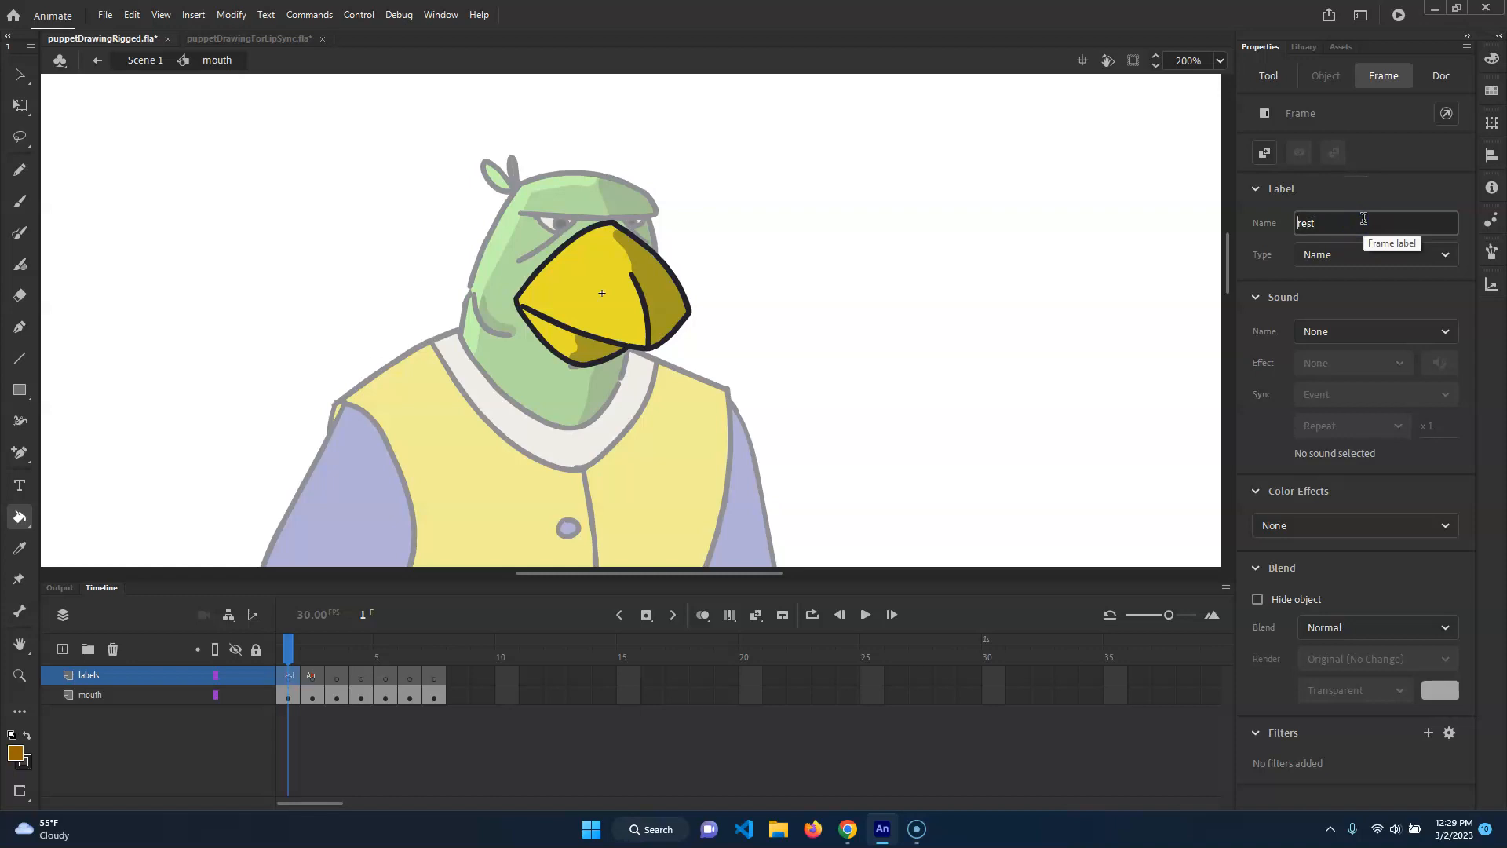
pyautogui.press('Return')
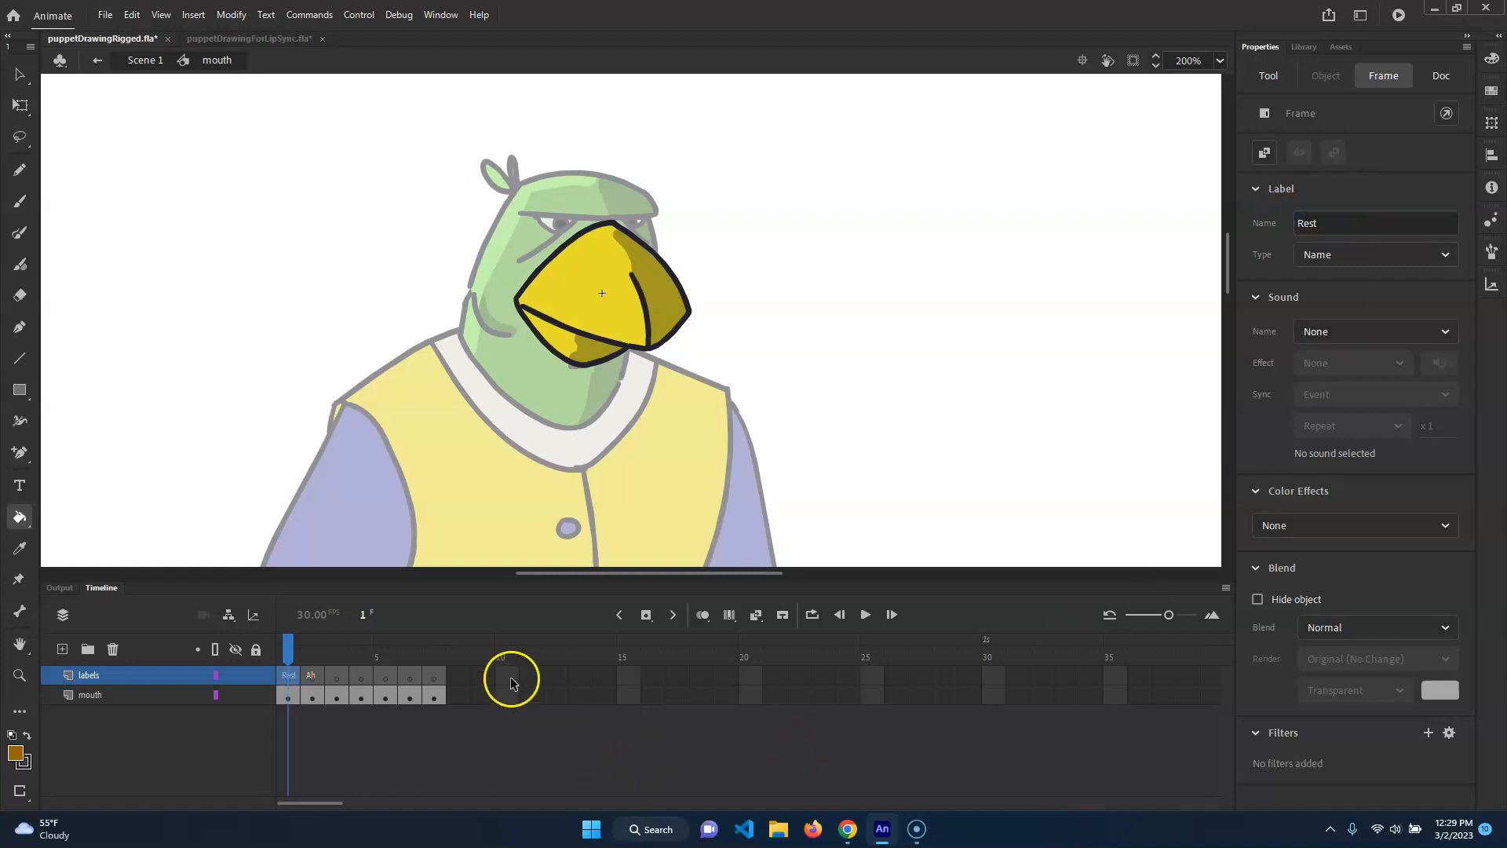
# - Label frame 3 of the labels layer Uh and frame 4 Woo, and return the playhead to frame 1
pyautogui.click(337, 675)
pyautogui.write('Uh')
pyautogui.click(360, 675)
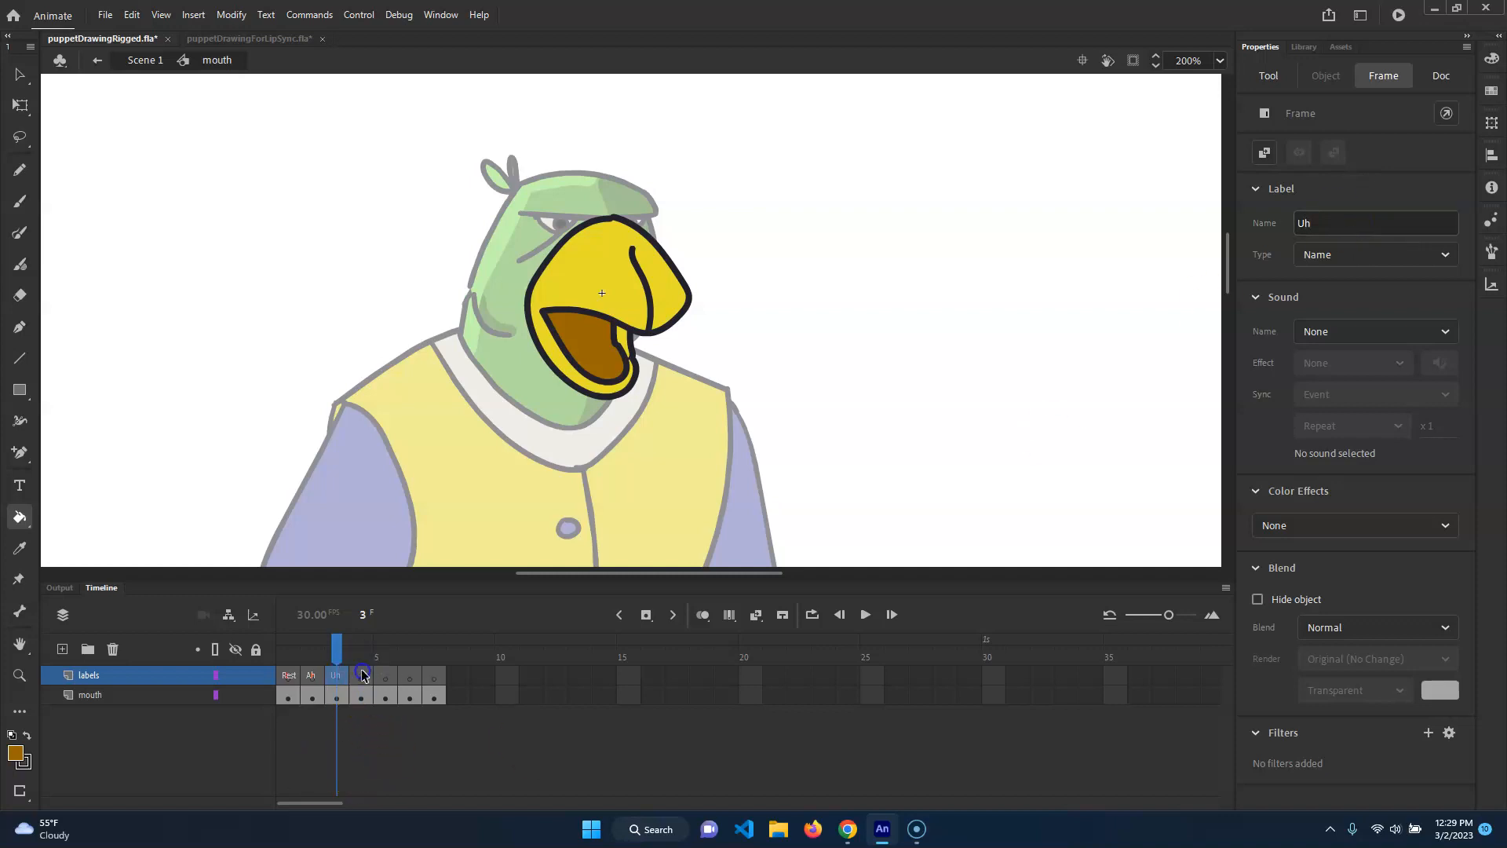
pyautogui.click(1322, 215)
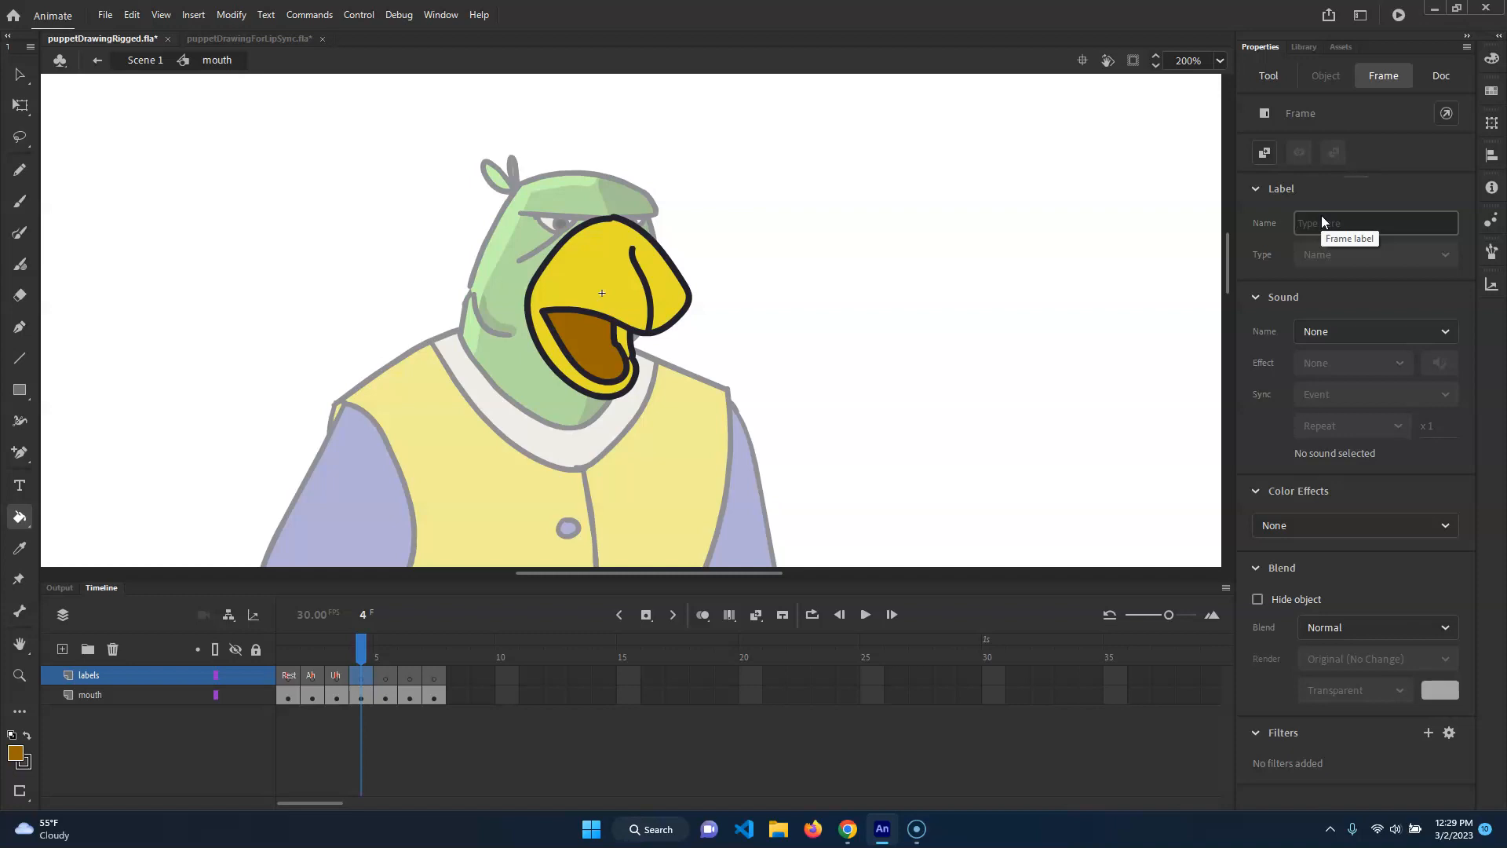
pyautogui.write('Woo')
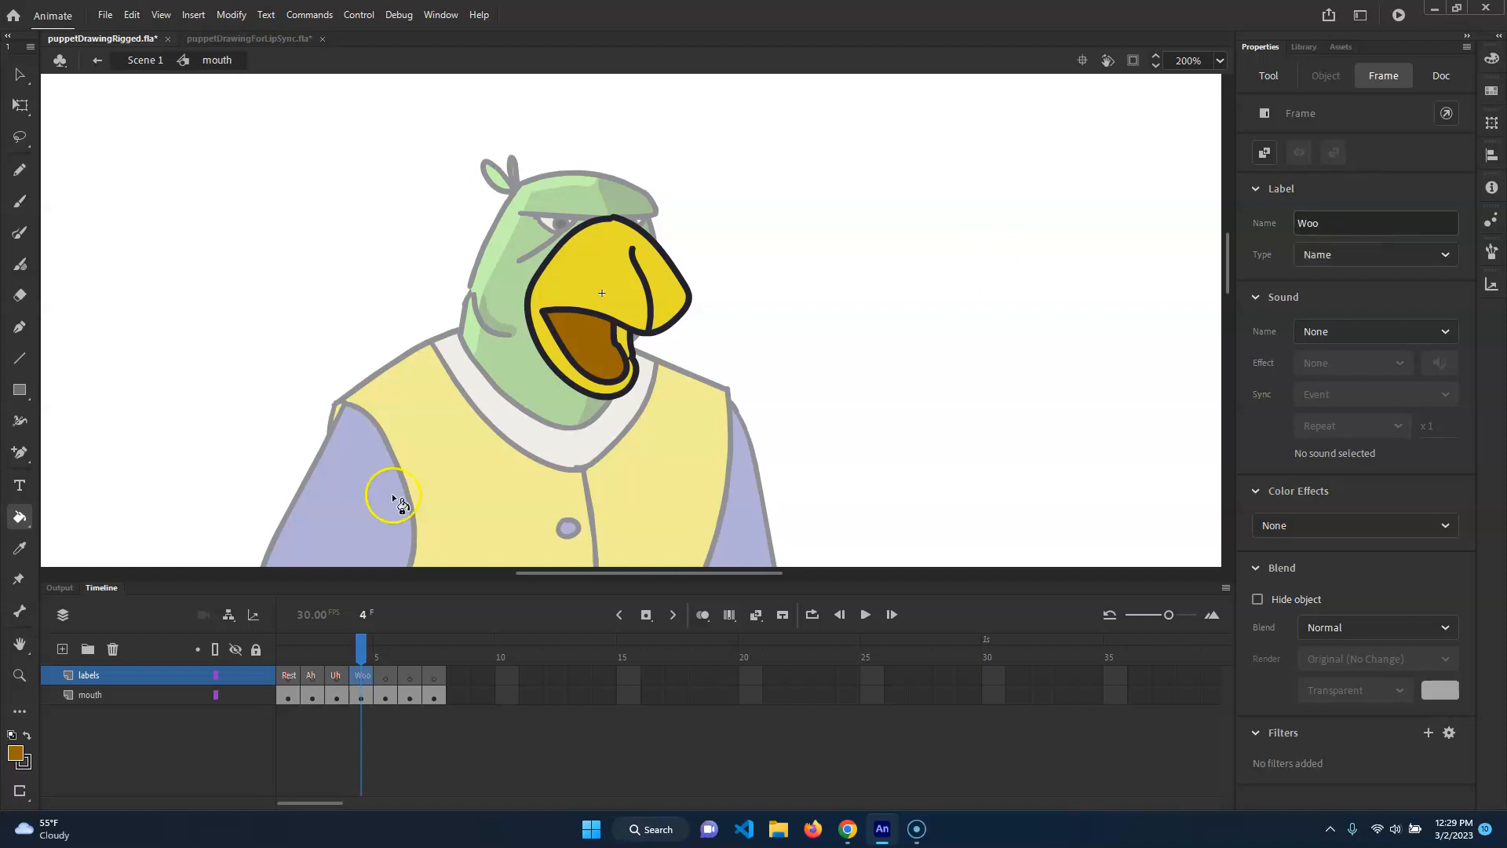
pyautogui.moveTo(357, 649); pyautogui.dragTo(284, 651)
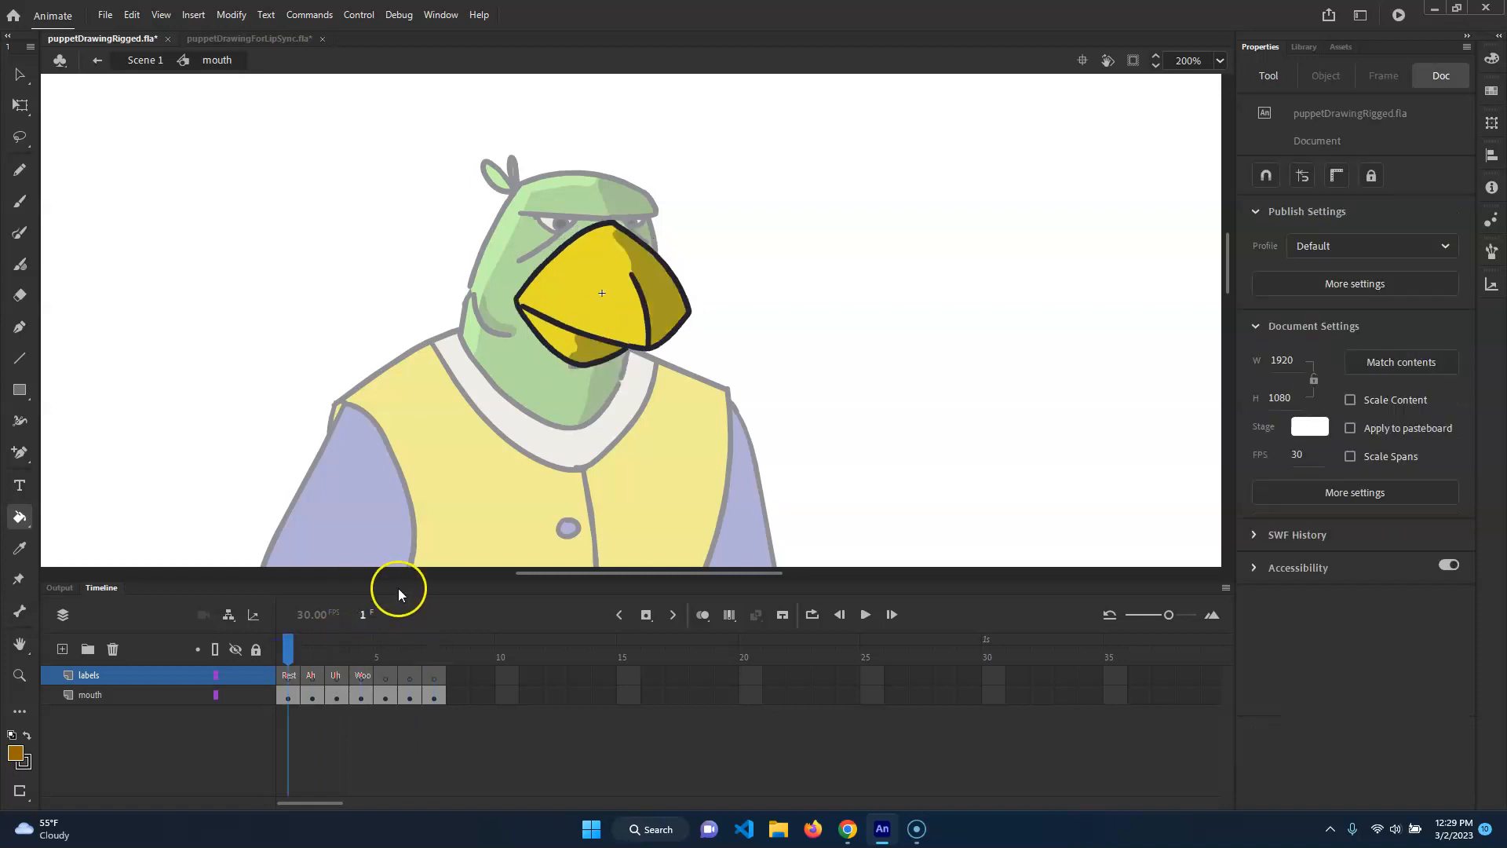
# - Switch to puppetDrawingForLipSync.fla and review the labelled mouth shapes along the mouth symbol's timeline
pyautogui.click(263, 40)
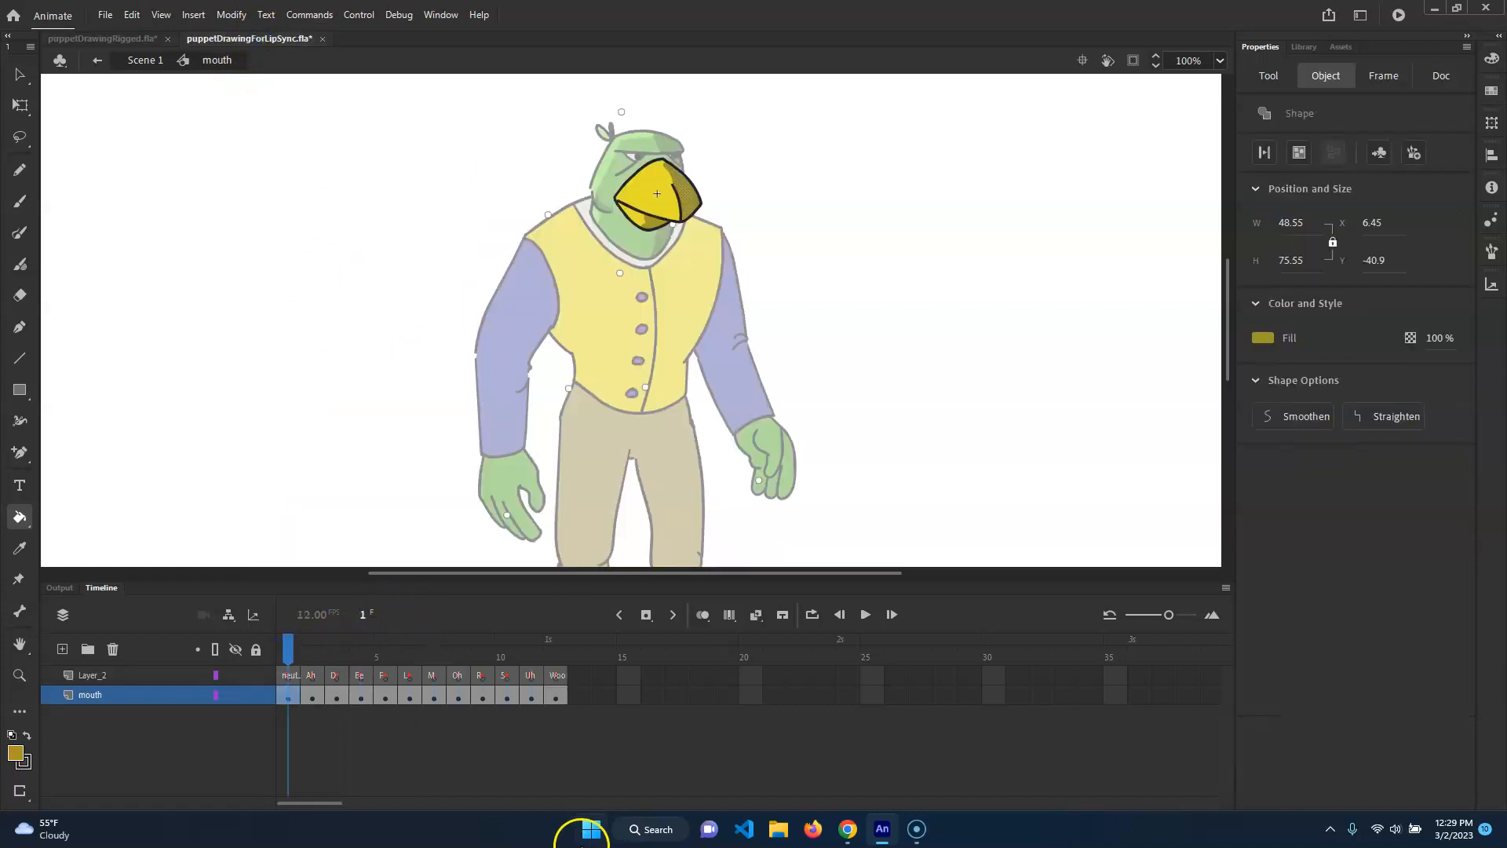
pyautogui.click(290, 644)
pyautogui.moveTo(289, 643)
pyautogui.mouseDown()
pyautogui.moveTo(555, 663)
pyautogui.moveTo(363, 659)
pyautogui.moveTo(482, 659)
pyautogui.moveTo(252, 624)
pyautogui.mouseUp()
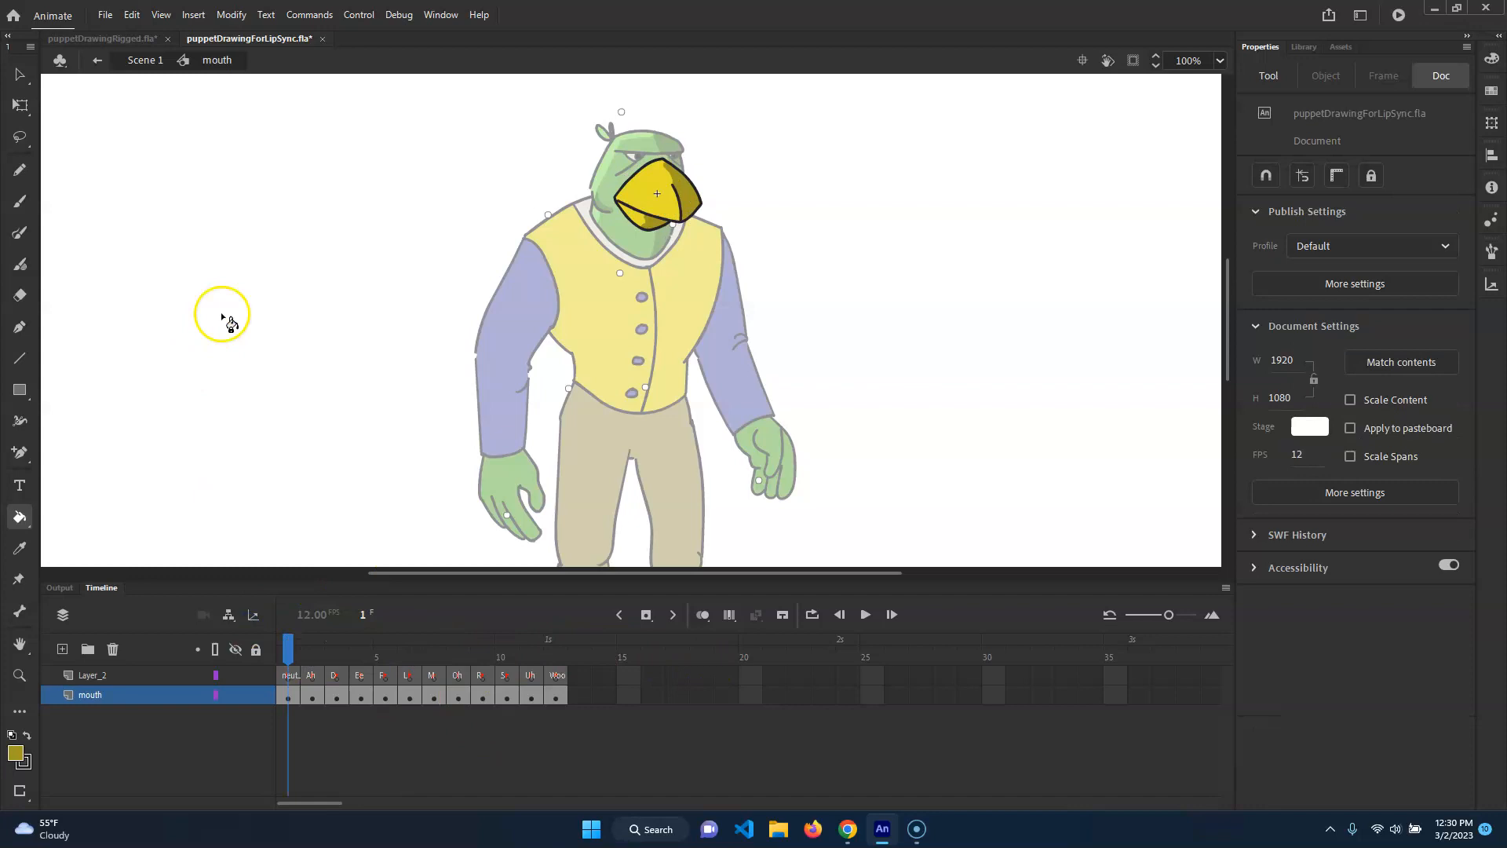
# - Return to Scene 1, examine the viseme setup in the mouth instance's Lip Syncing dialog, and cancel it
pyautogui.click(141, 59)
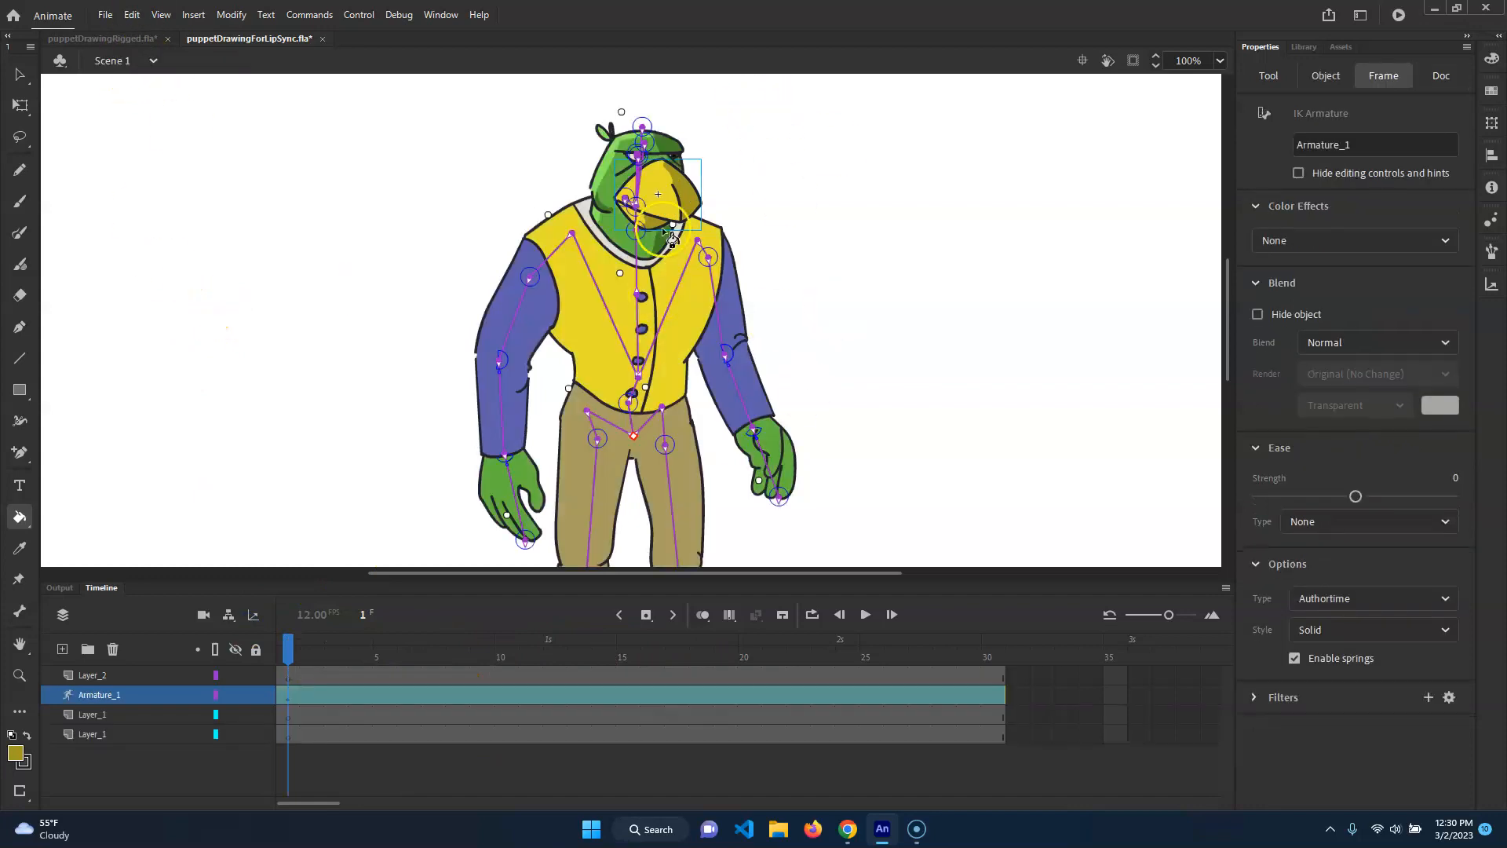
pyautogui.press('v')
pyautogui.click(675, 198)
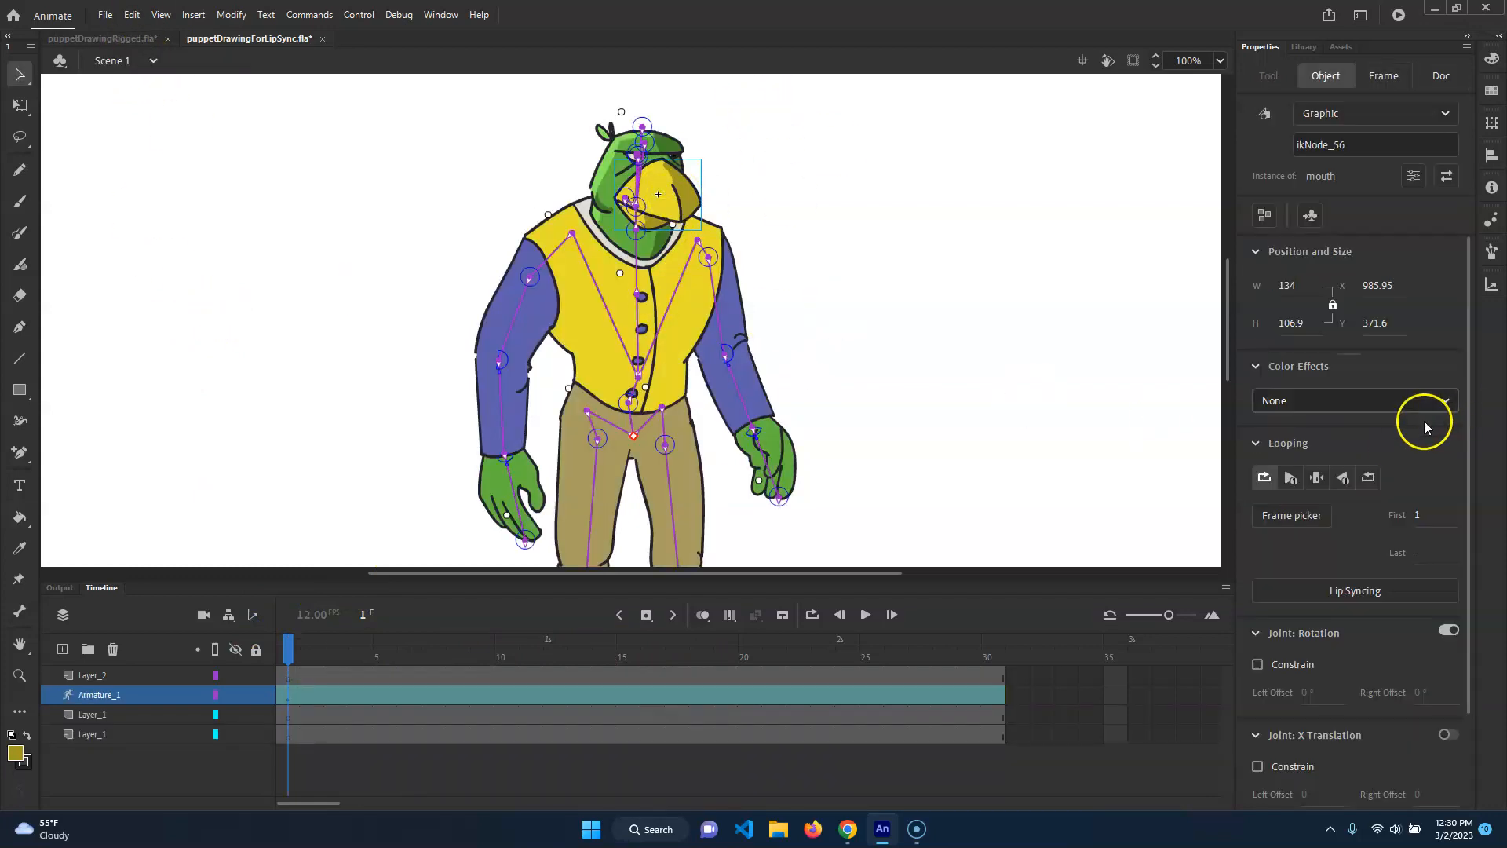
pyautogui.click(1370, 597)
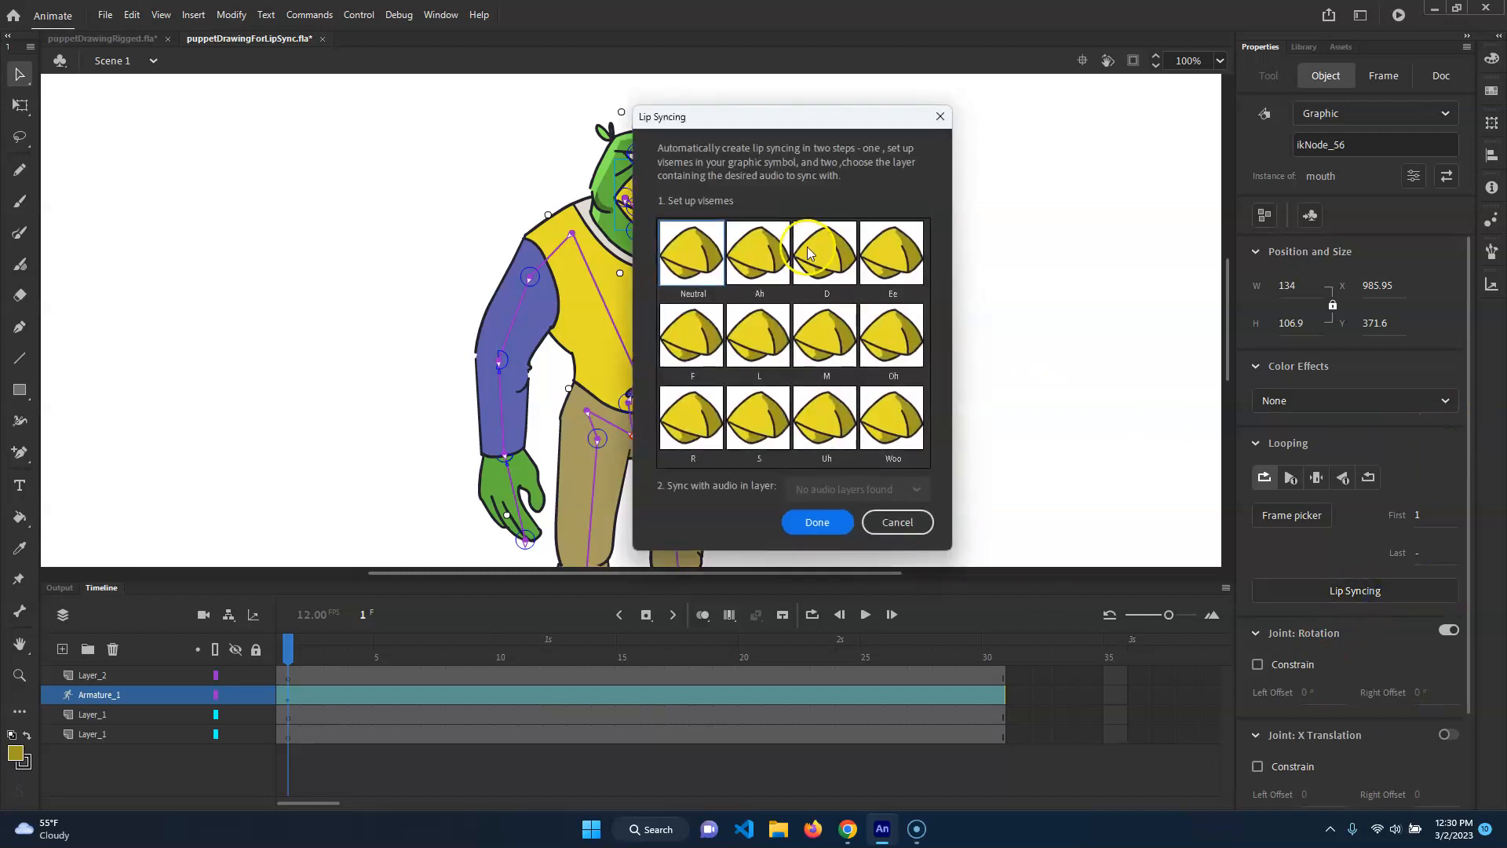
pyautogui.click(897, 522)
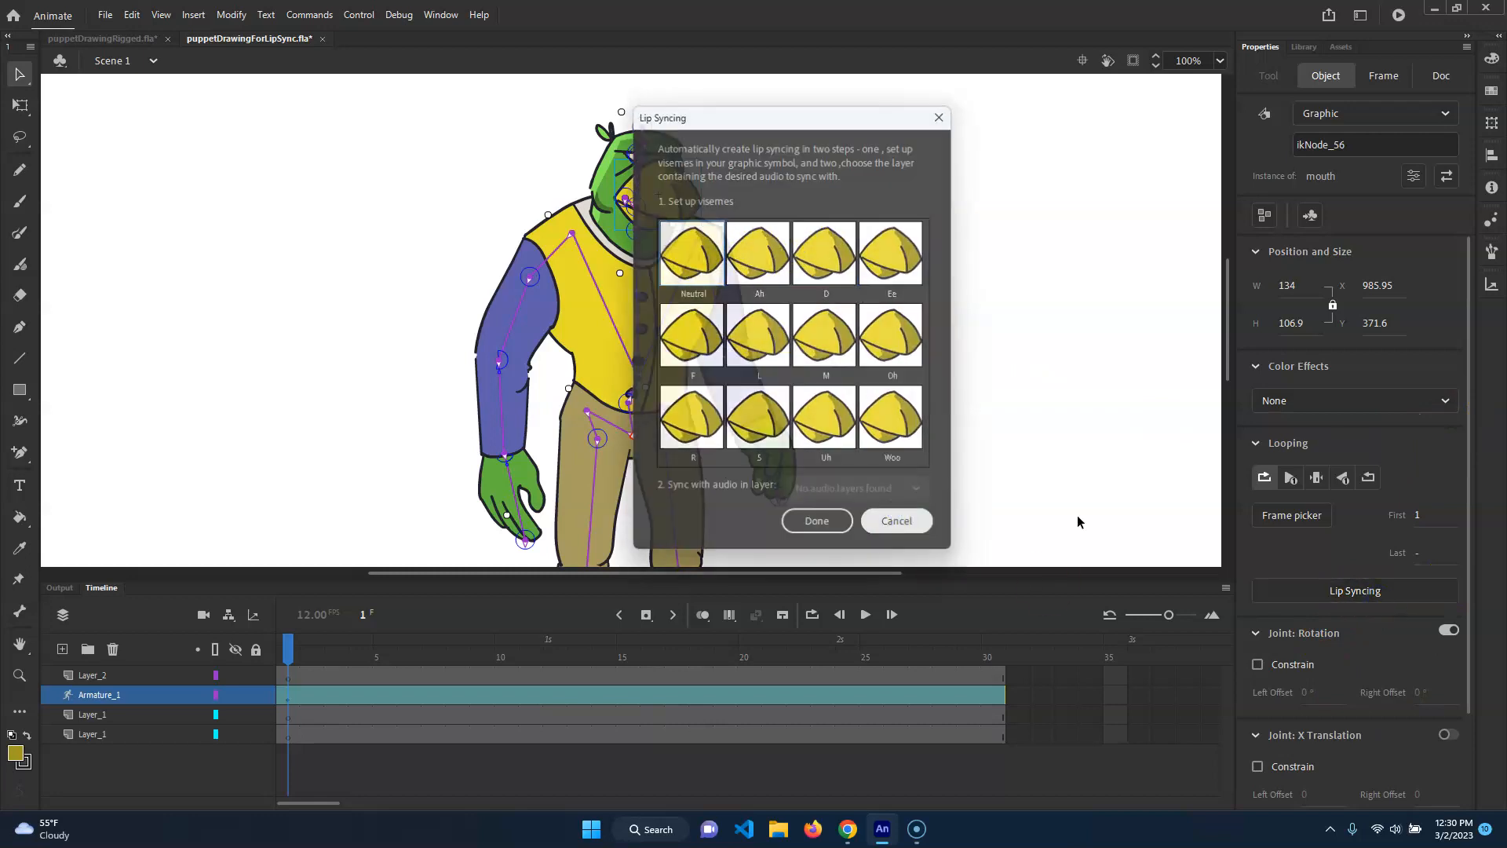
# - Look through all the labelled mouth shapes of the mouth instance in the Frame Picker and close it
pyautogui.click(1291, 515)
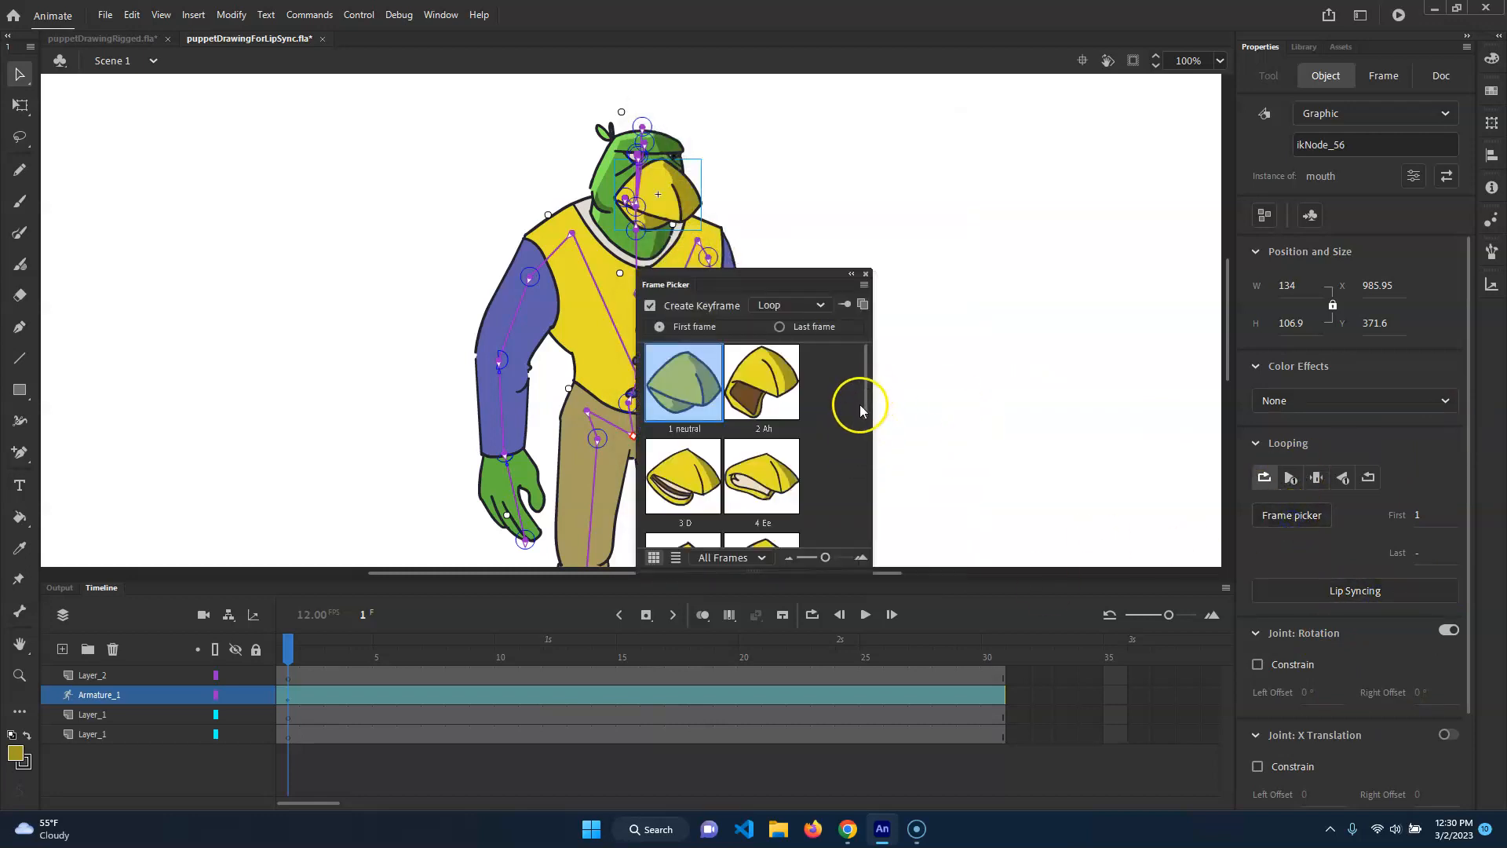
pyautogui.scroll(-2, 859, 404)
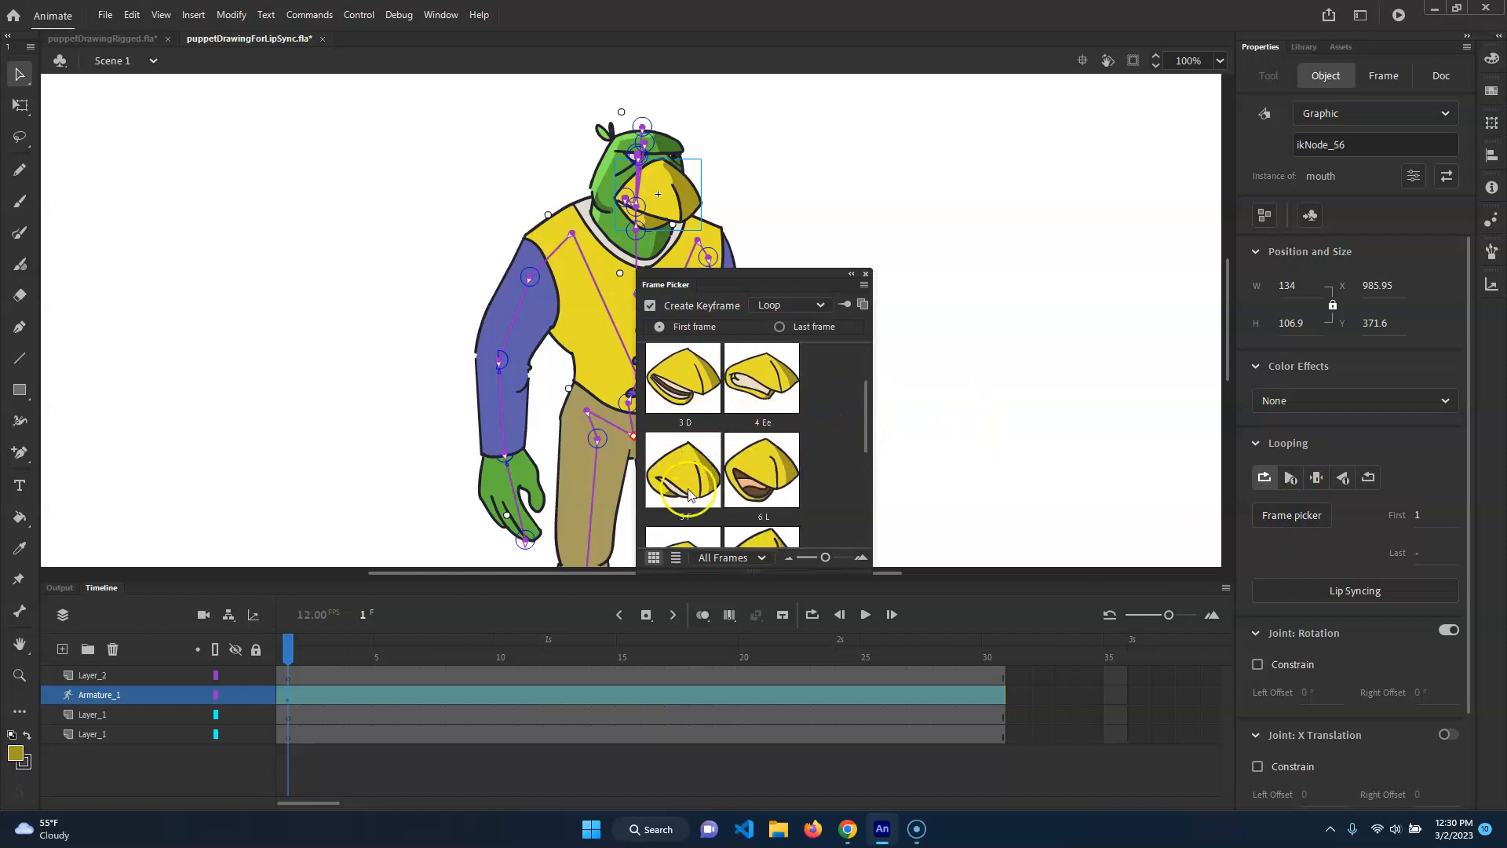
pyautogui.scroll(-3, 808, 470)
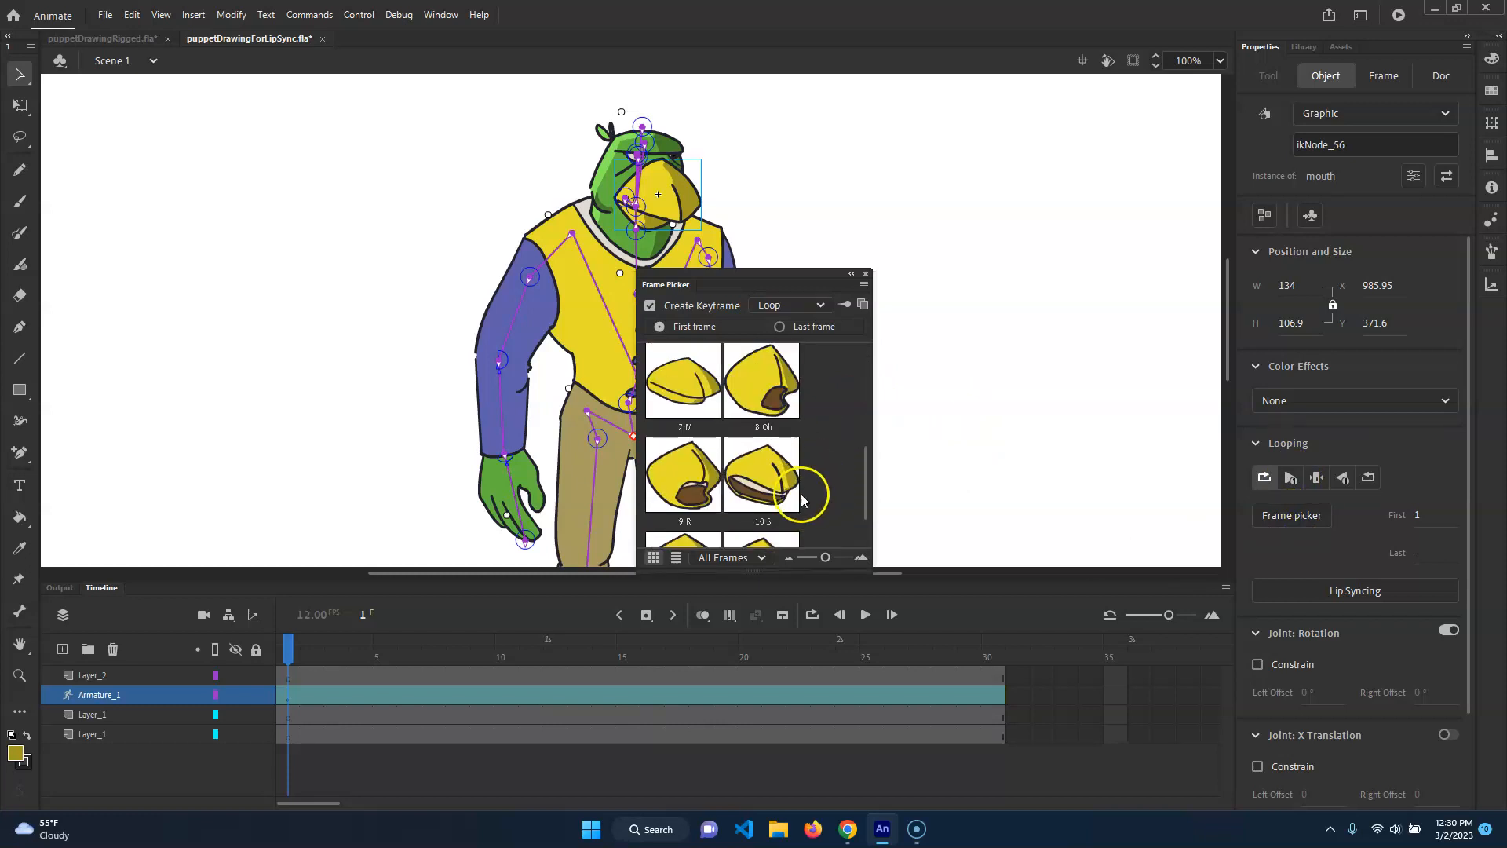
pyautogui.scroll(-2, 706, 494)
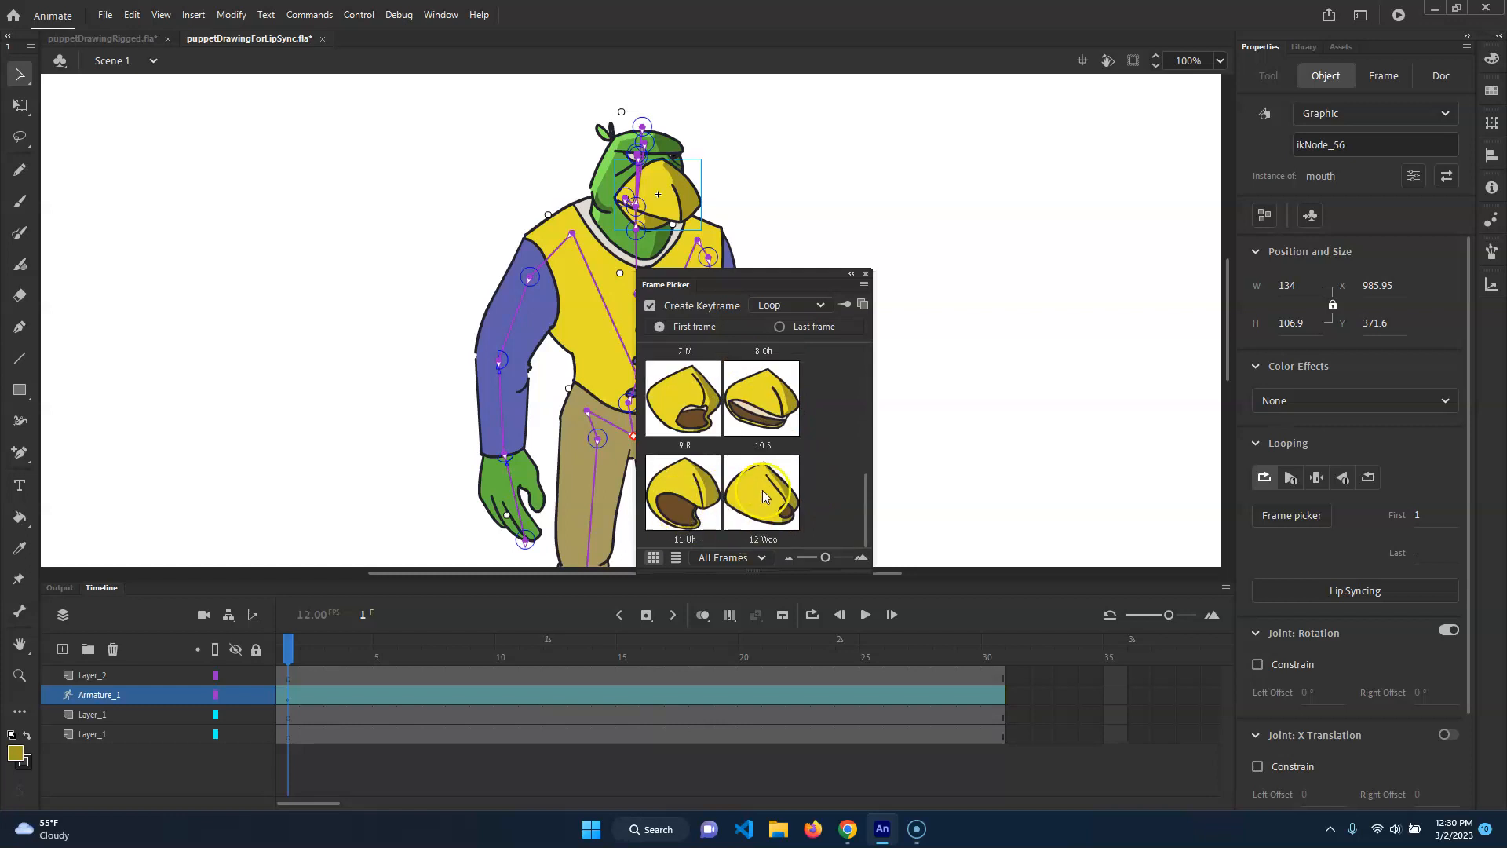
pyautogui.scroll(5, 824, 434)
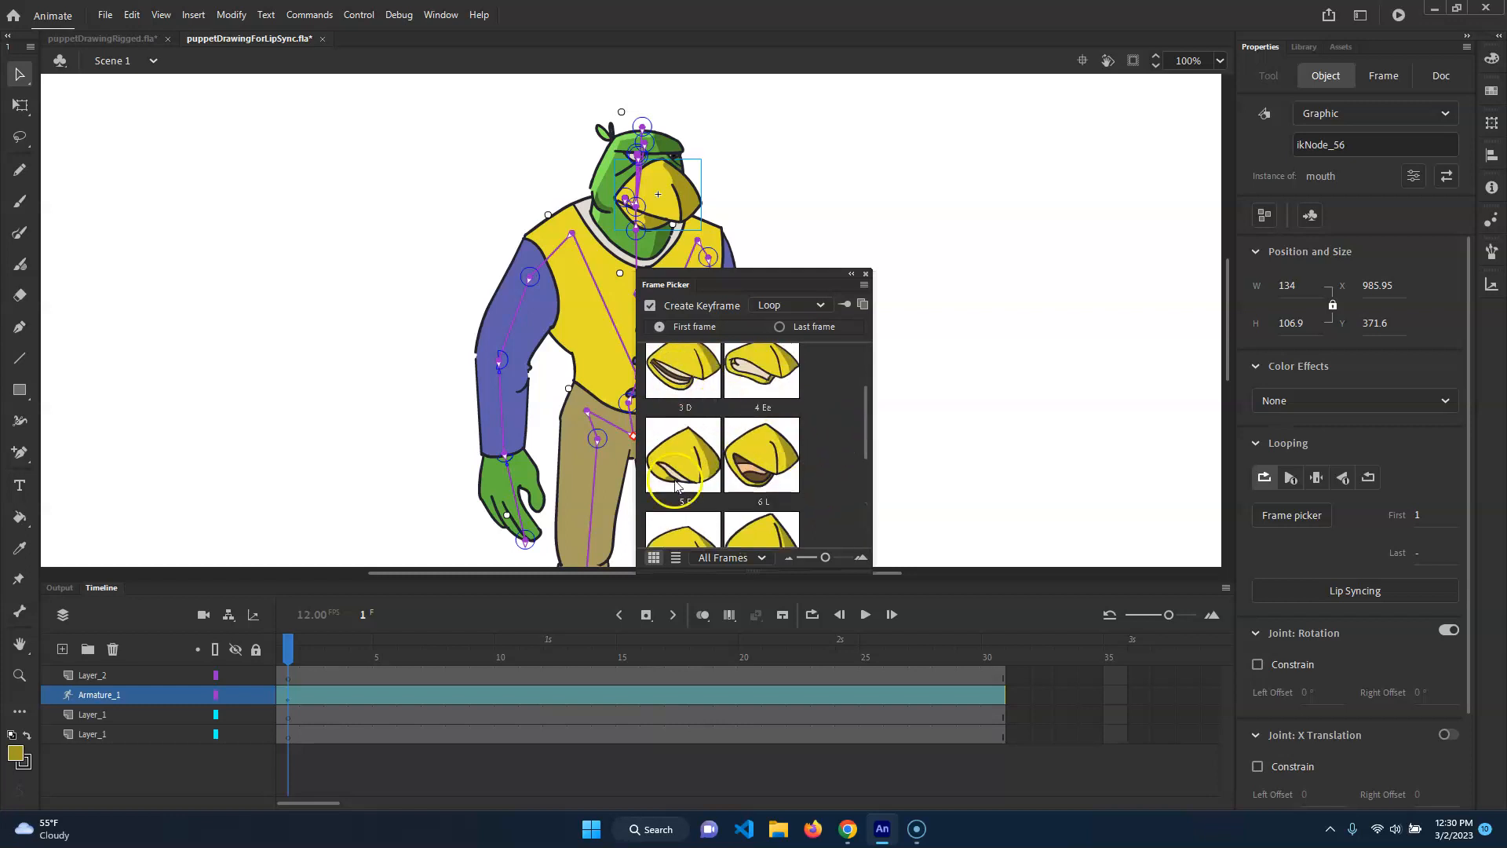
pyautogui.click(865, 273)
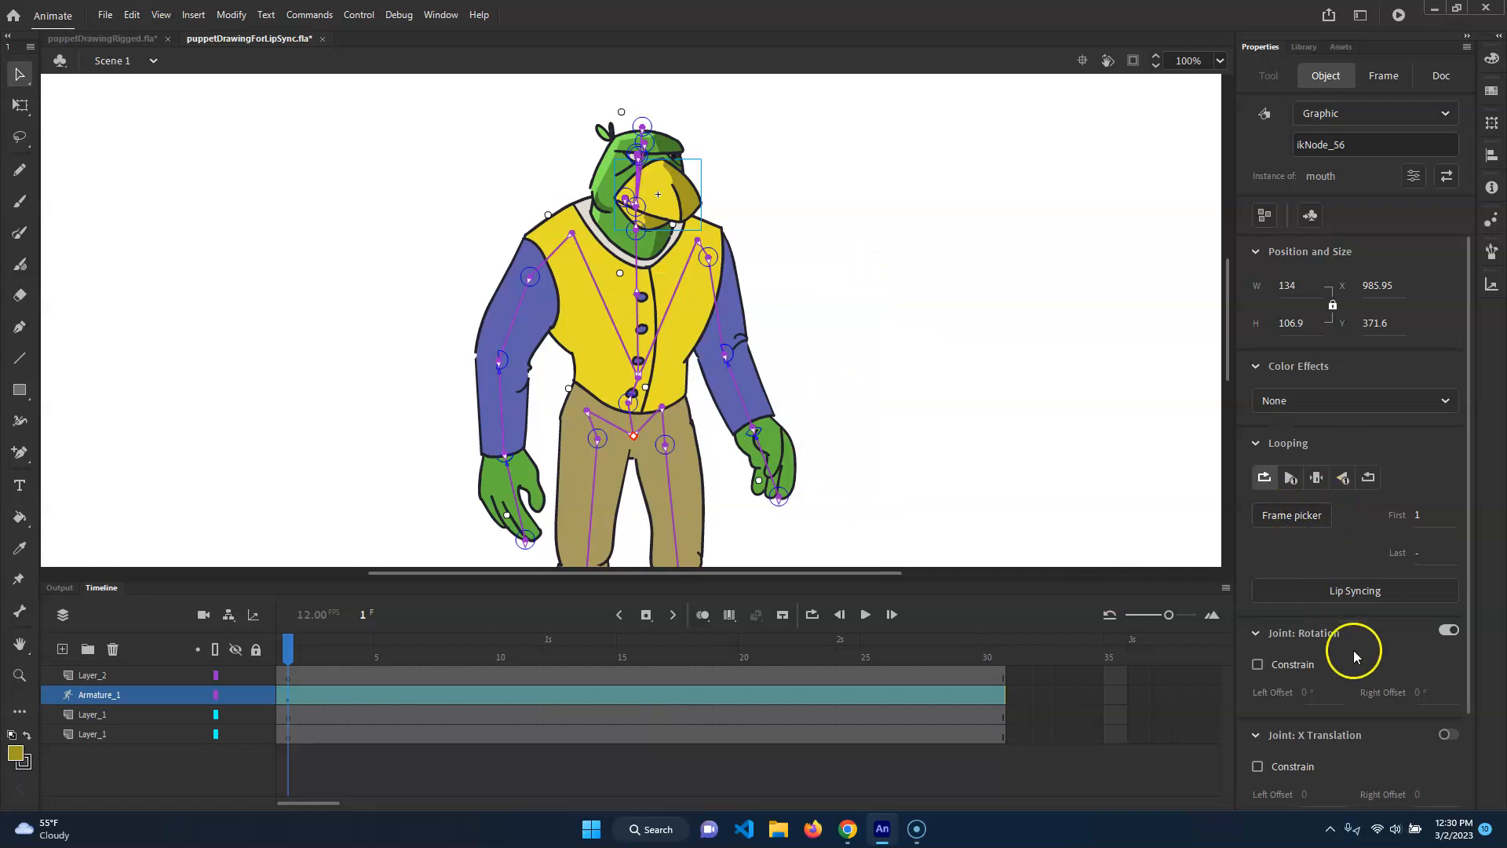
# - Try assigning the matching mouth frames to the Ah, D and Ee visemes in the Lip Syncing dialog, and cancel
pyautogui.click(1379, 591)
pyautogui.click(758, 253)
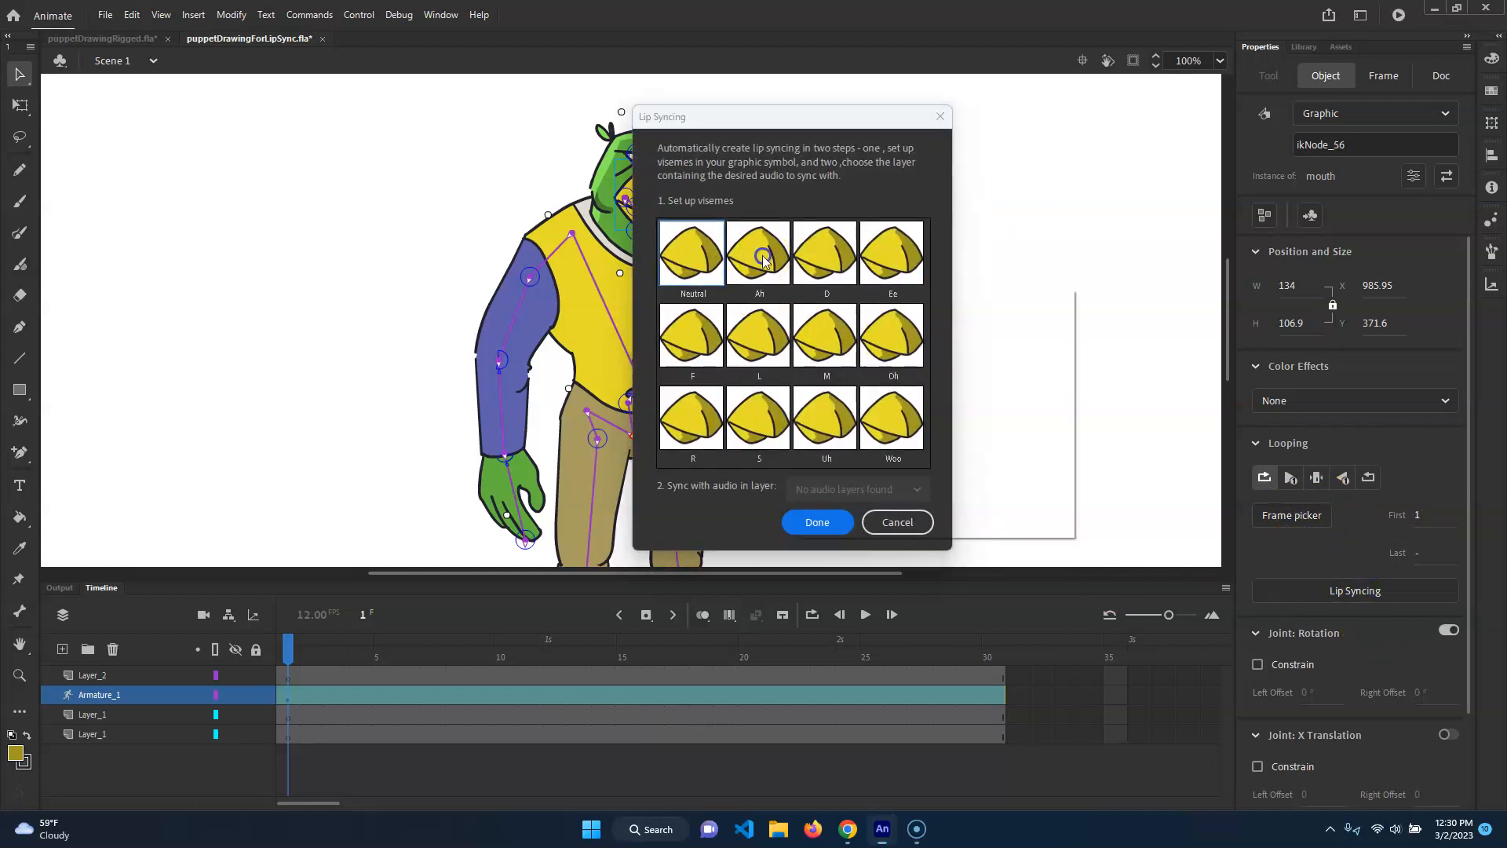
pyautogui.click(824, 253)
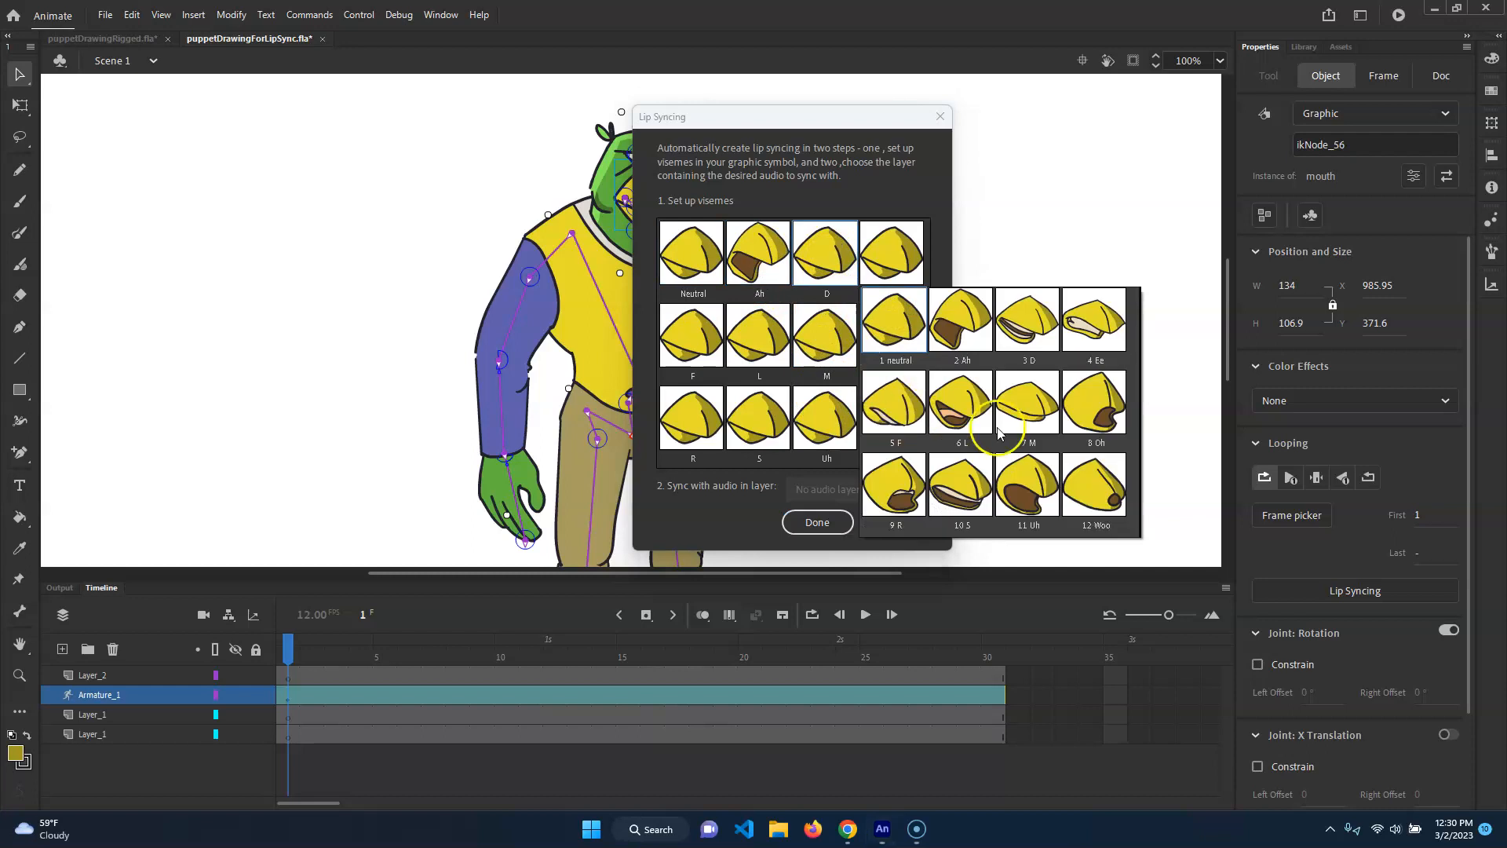
pyautogui.click(876, 284)
pyautogui.click(876, 284)
pyautogui.click(1183, 309)
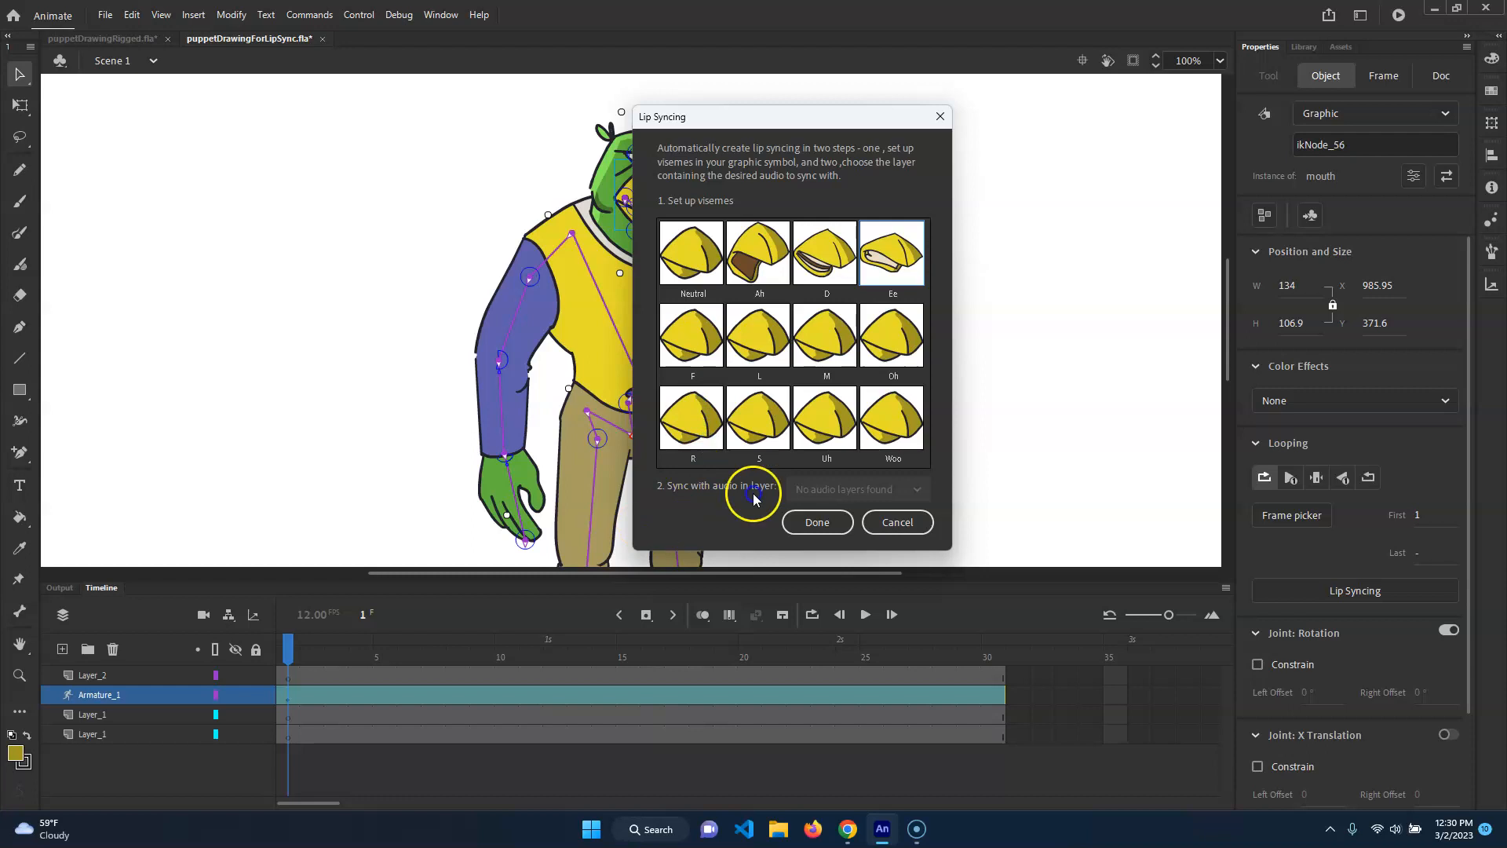
pyautogui.click(886, 526)
# - Switch back to puppetDrawingRigged.fla, leave the mouth symbol for Scene 1 and select the bird's mouth instance
pyautogui.click(111, 40)
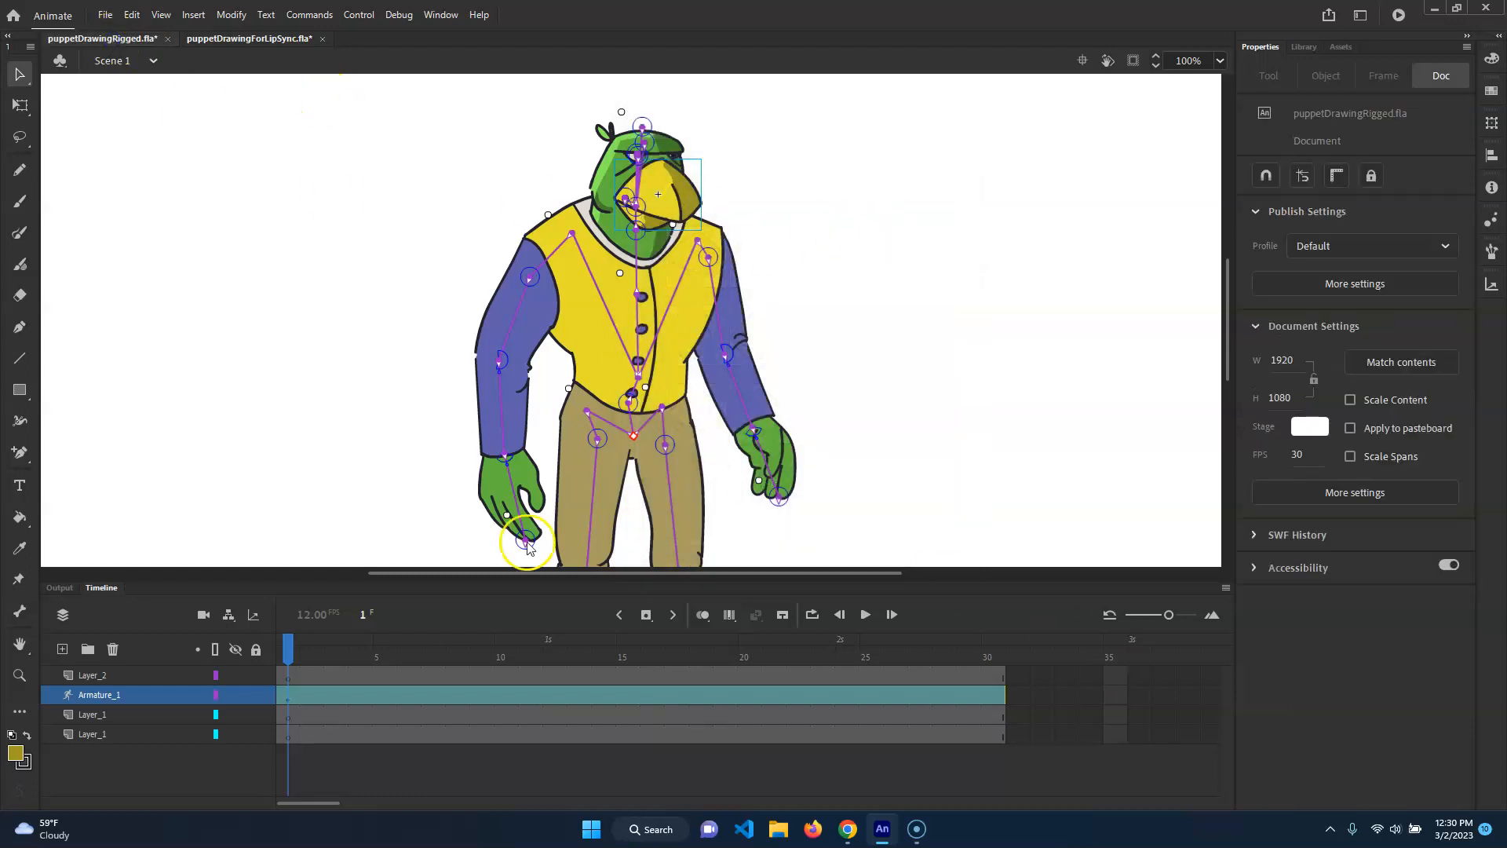
pyautogui.moveTo(287, 633); pyautogui.dragTo(481, 653)
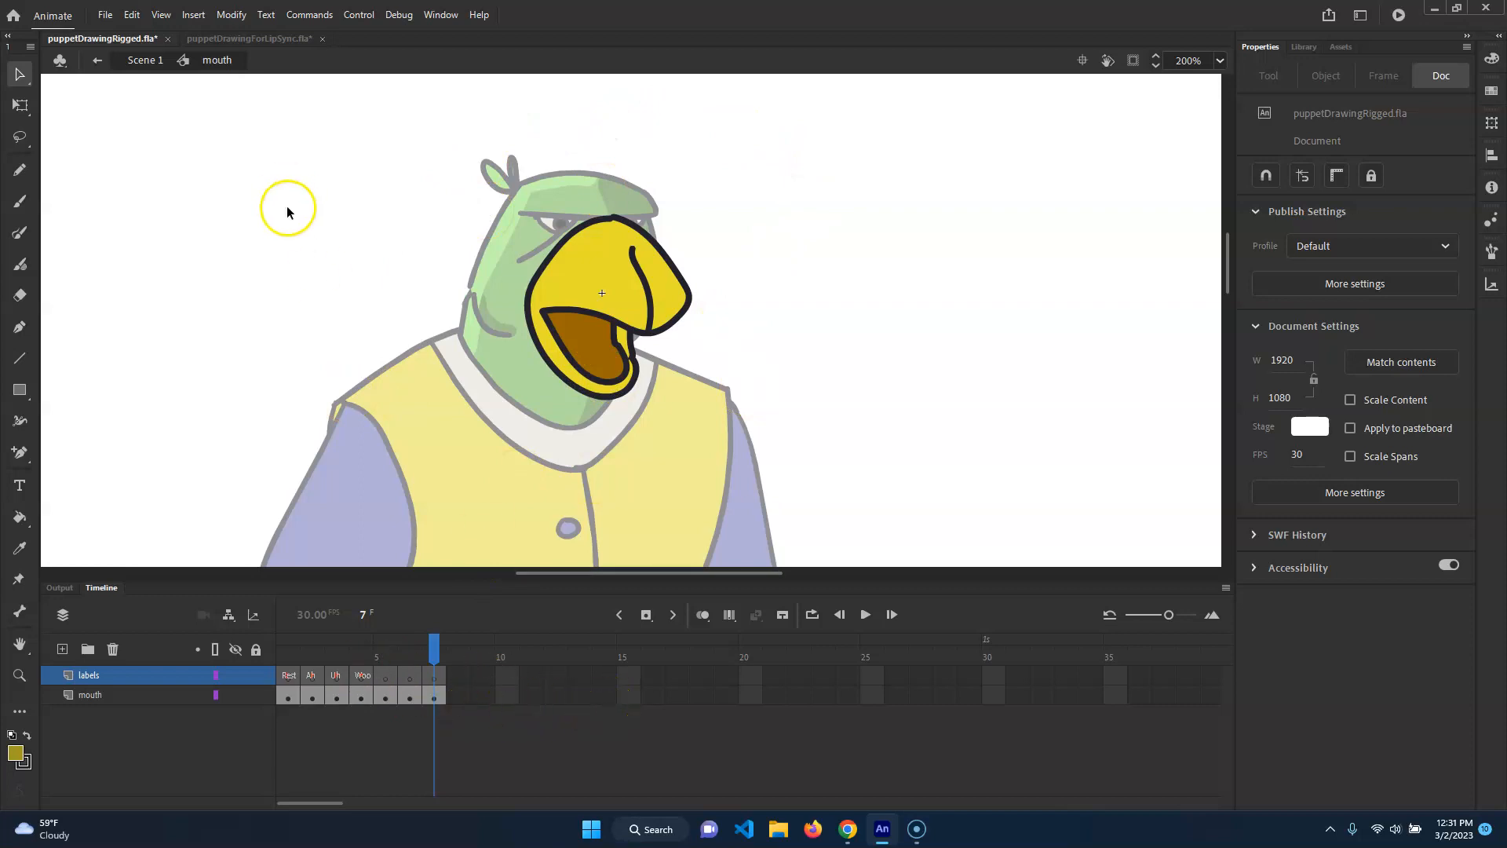
pyautogui.click(144, 61)
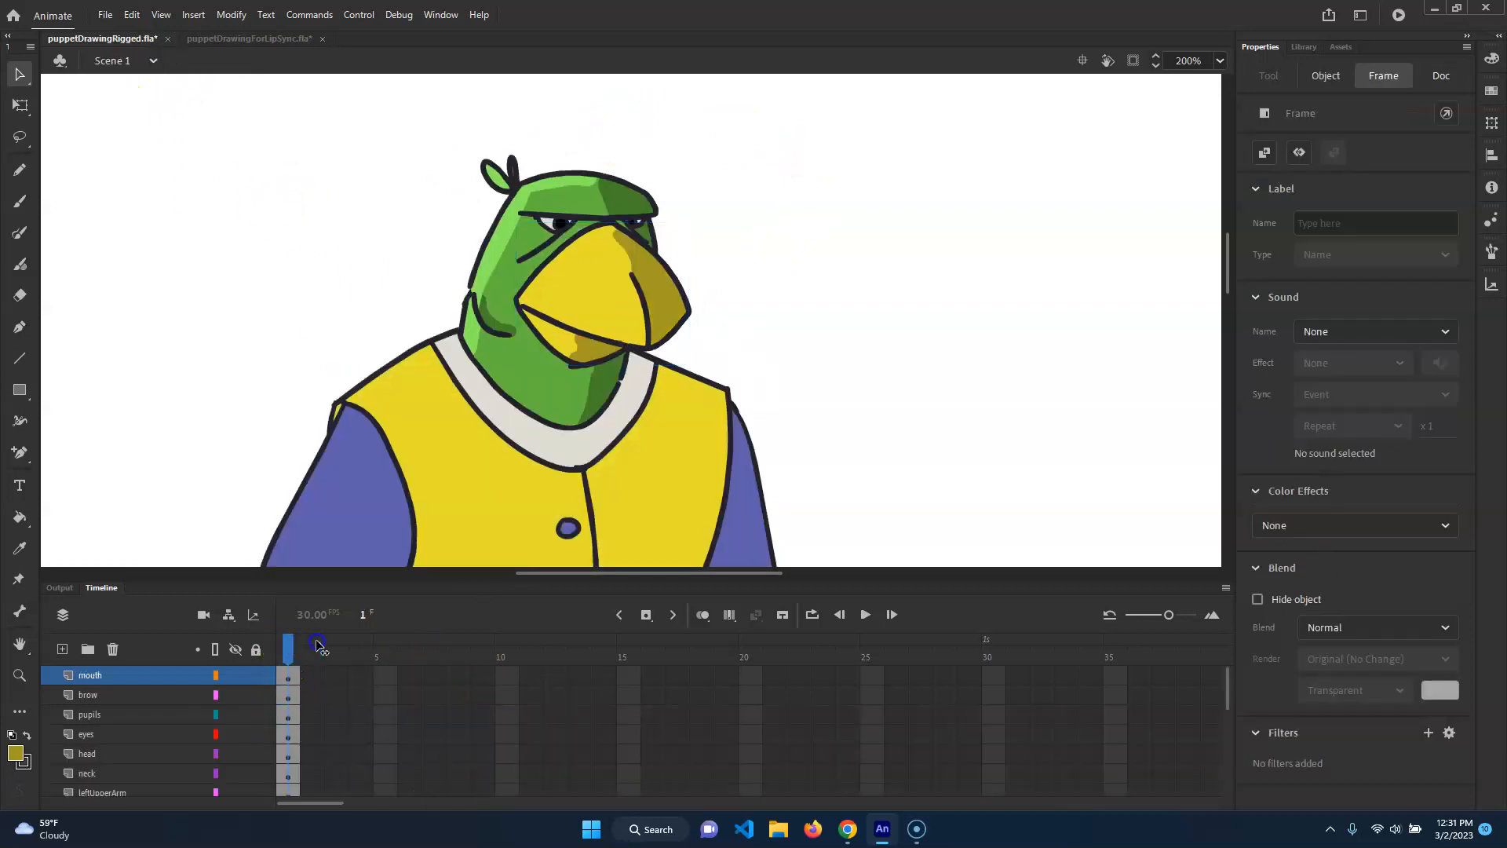
pyautogui.moveTo(316, 641); pyautogui.dragTo(248, 641)
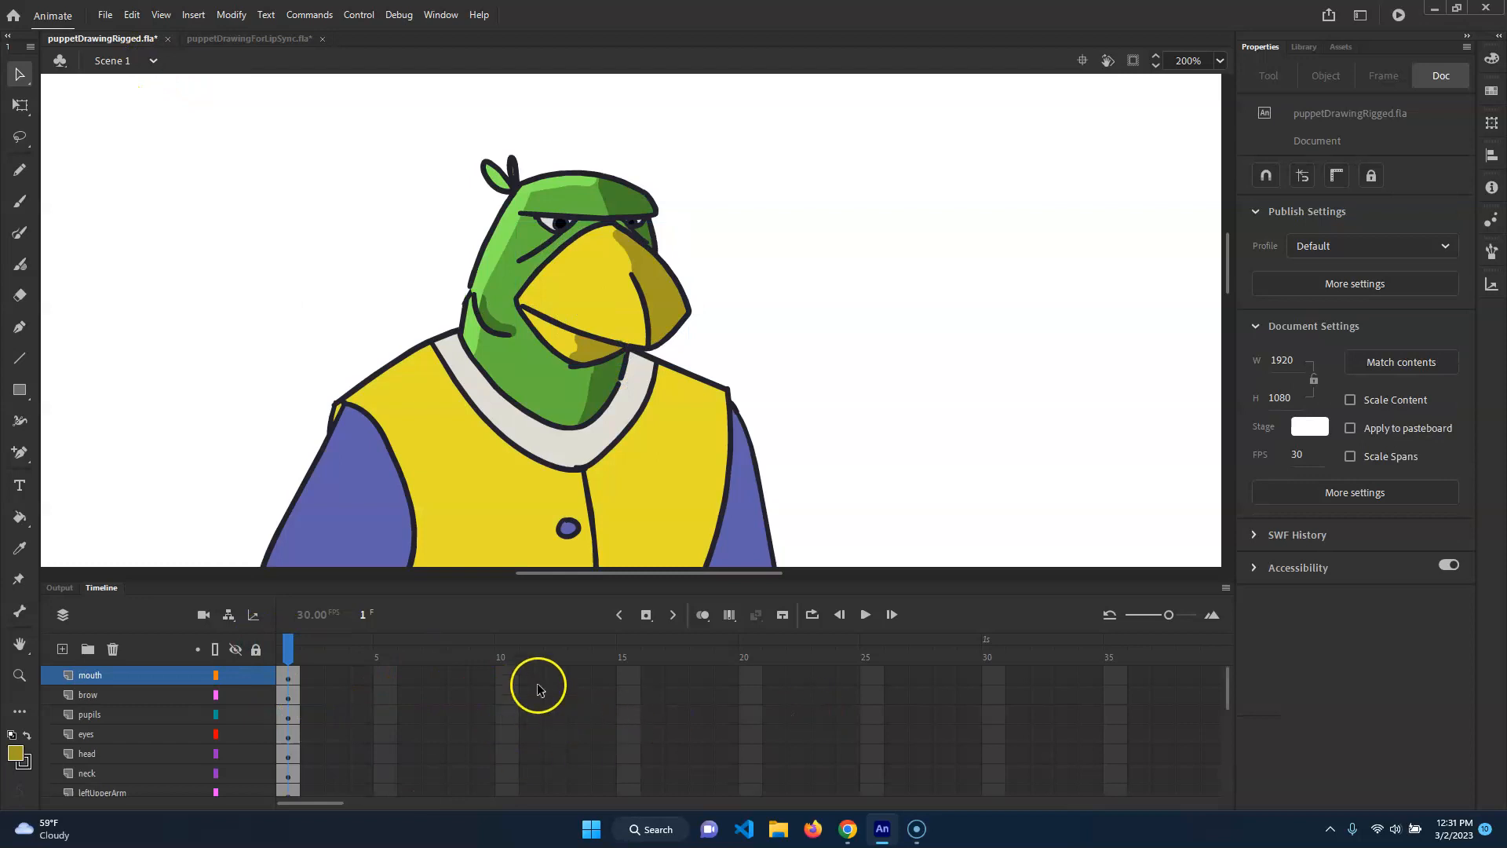
pyautogui.click(609, 349)
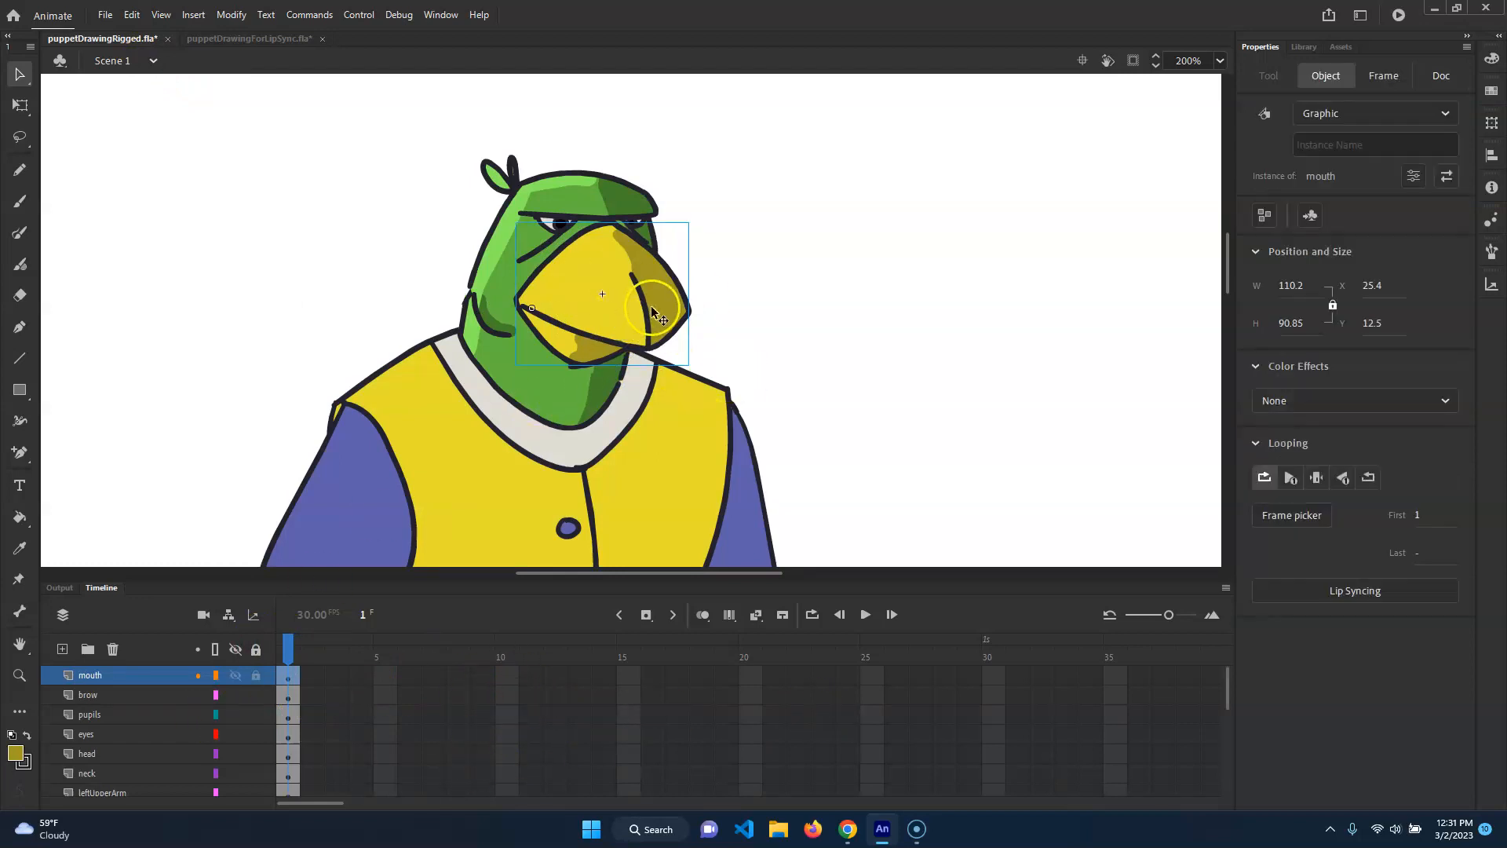
pyautogui.click(847, 282)
pyautogui.click(655, 308)
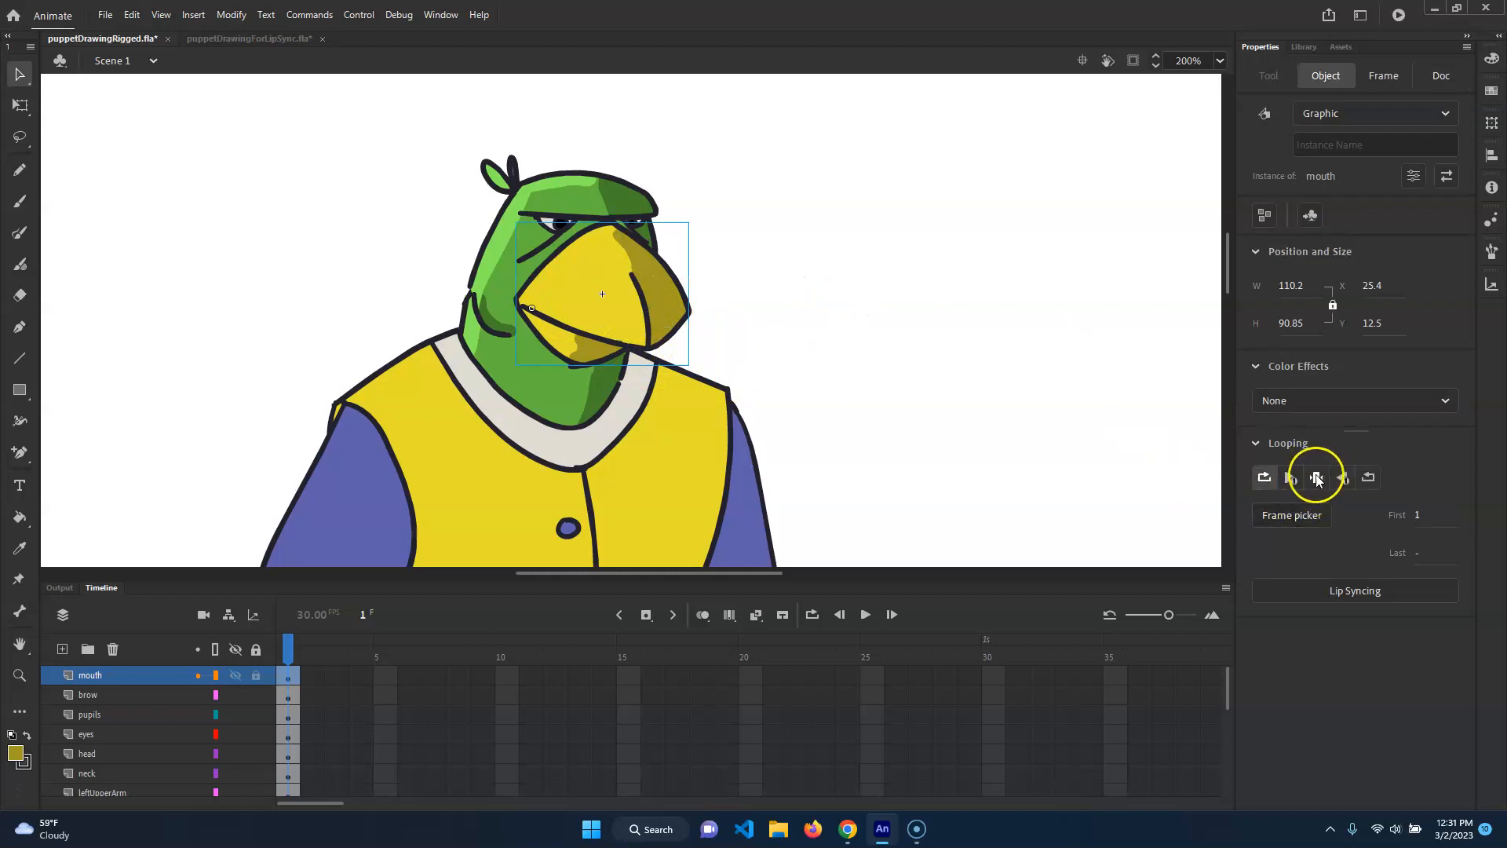